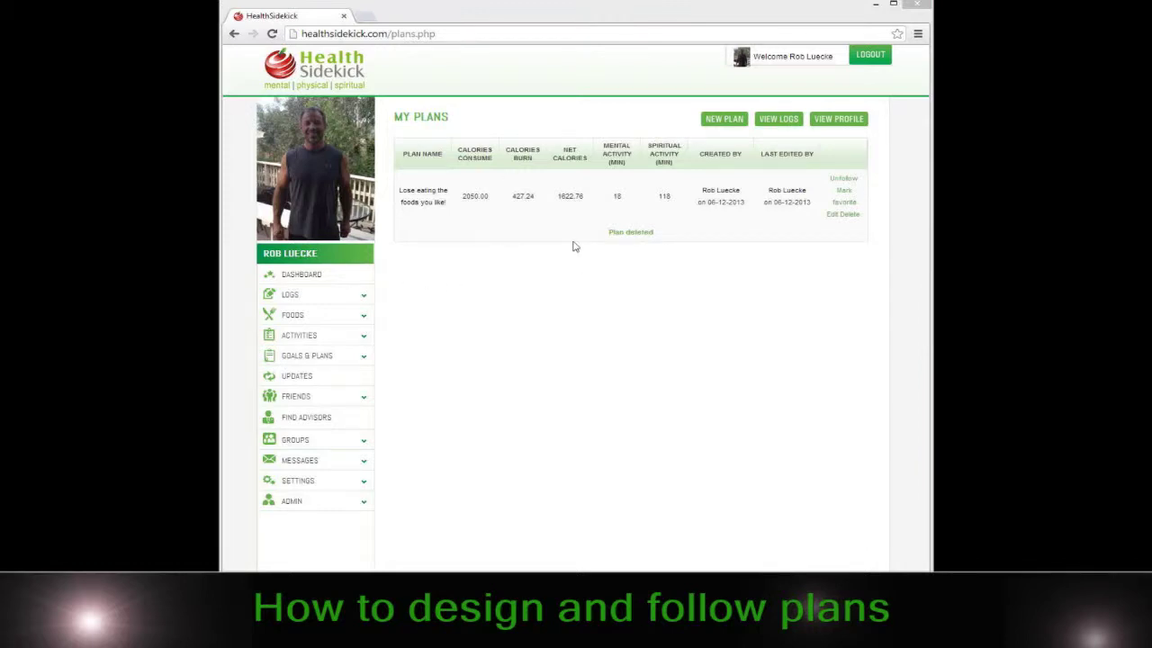
Step: Open the dashboard and expand the physical activity section under the daily logs and plans
click(329, 363)
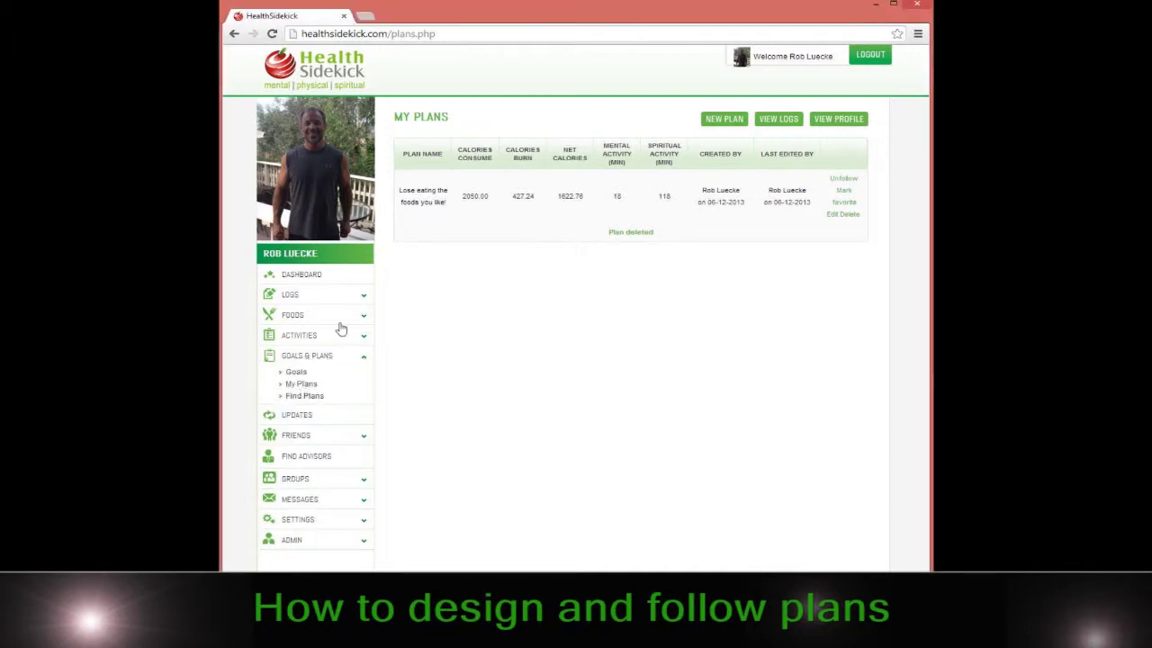
click(308, 274)
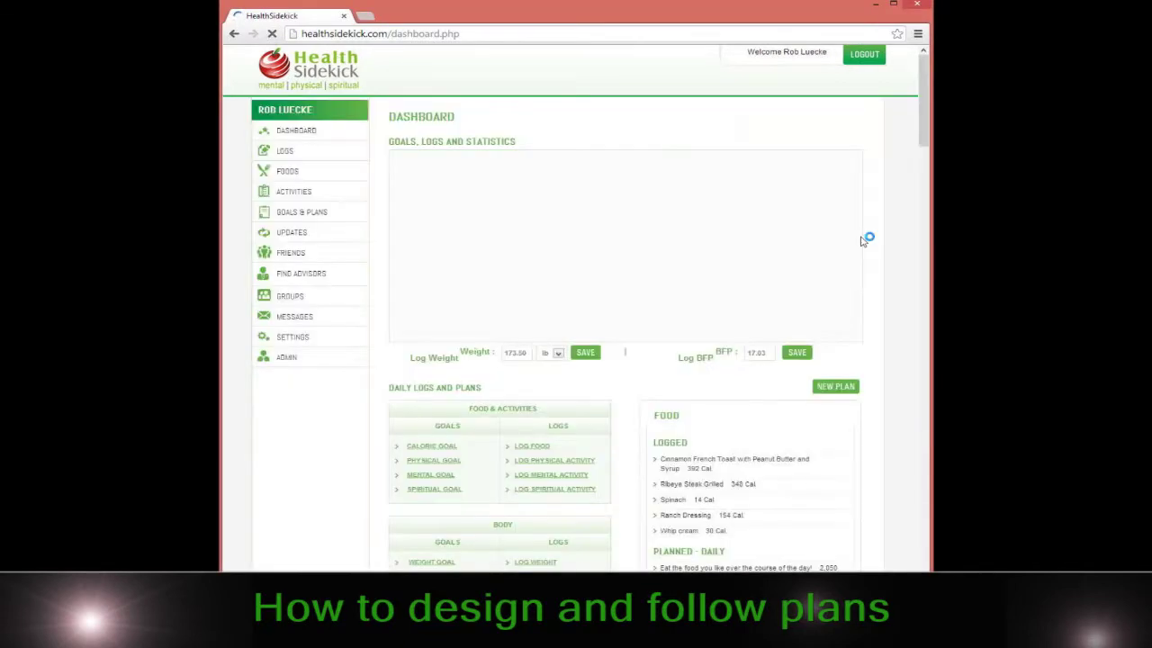
scroll(677, 423, down, 2)
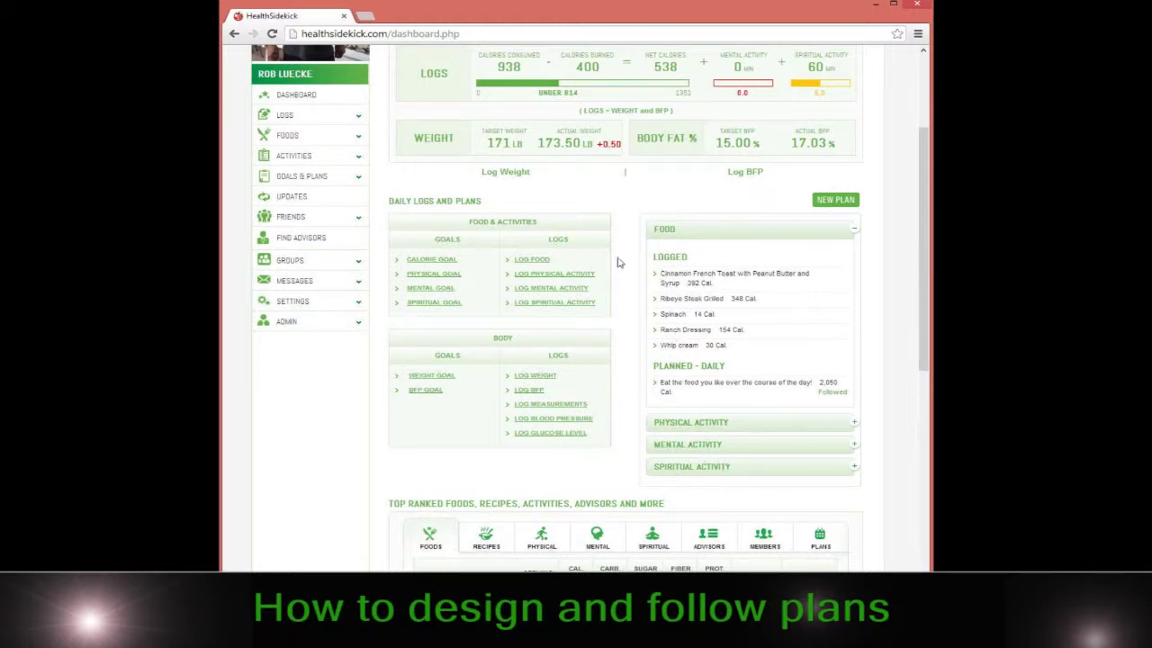
click(731, 430)
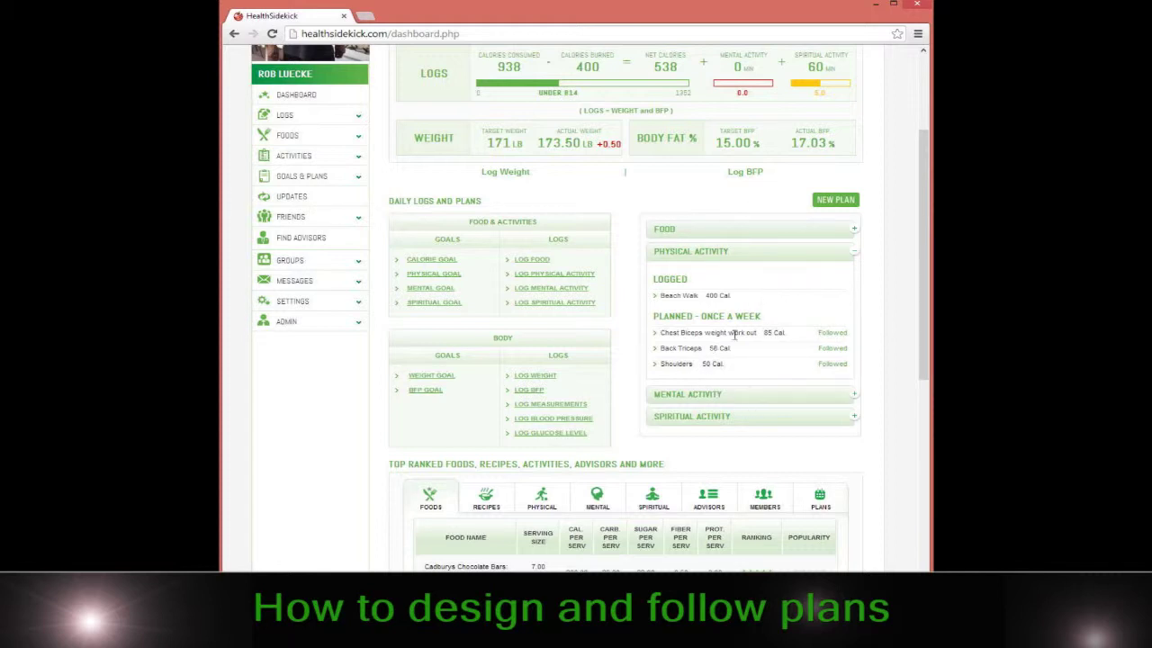
Step: Open My Plans, review the details of the plan "Lose eating the foods you like!", and close them
click(318, 180)
click(304, 207)
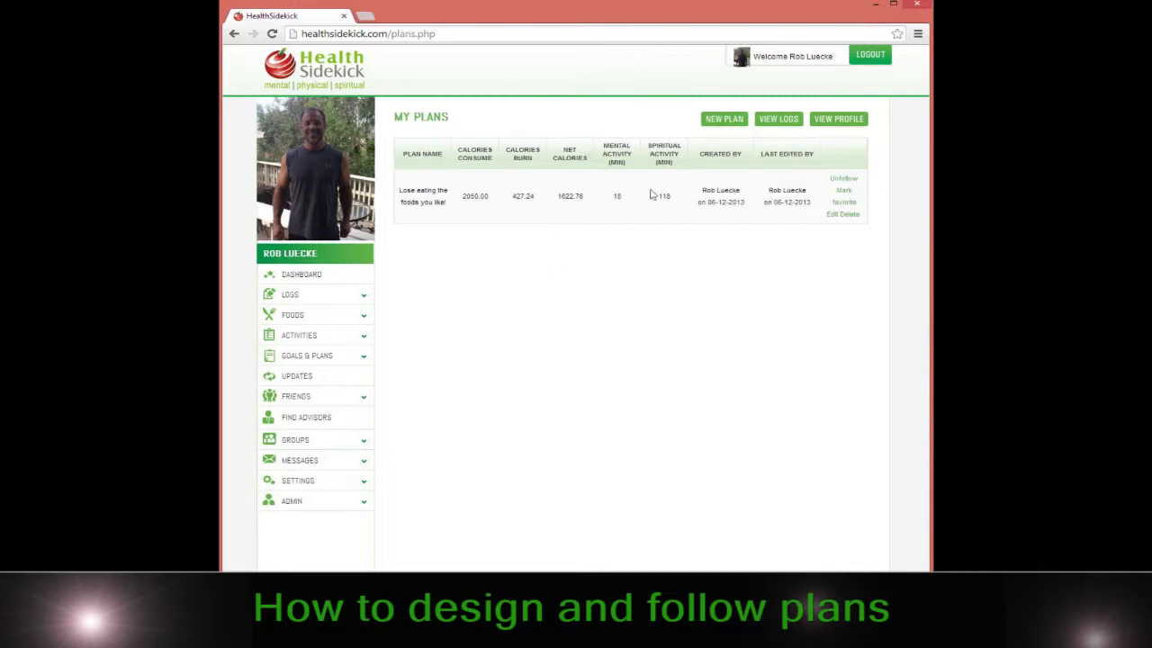
click(434, 202)
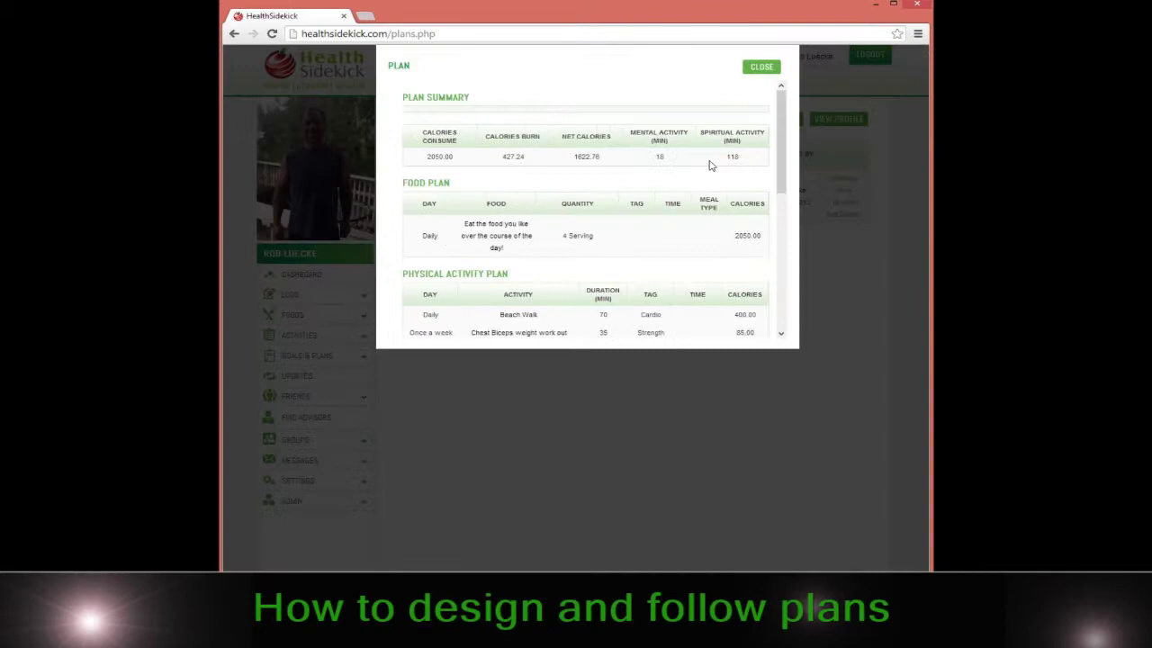
drag(782, 106, 779, 81)
click(765, 71)
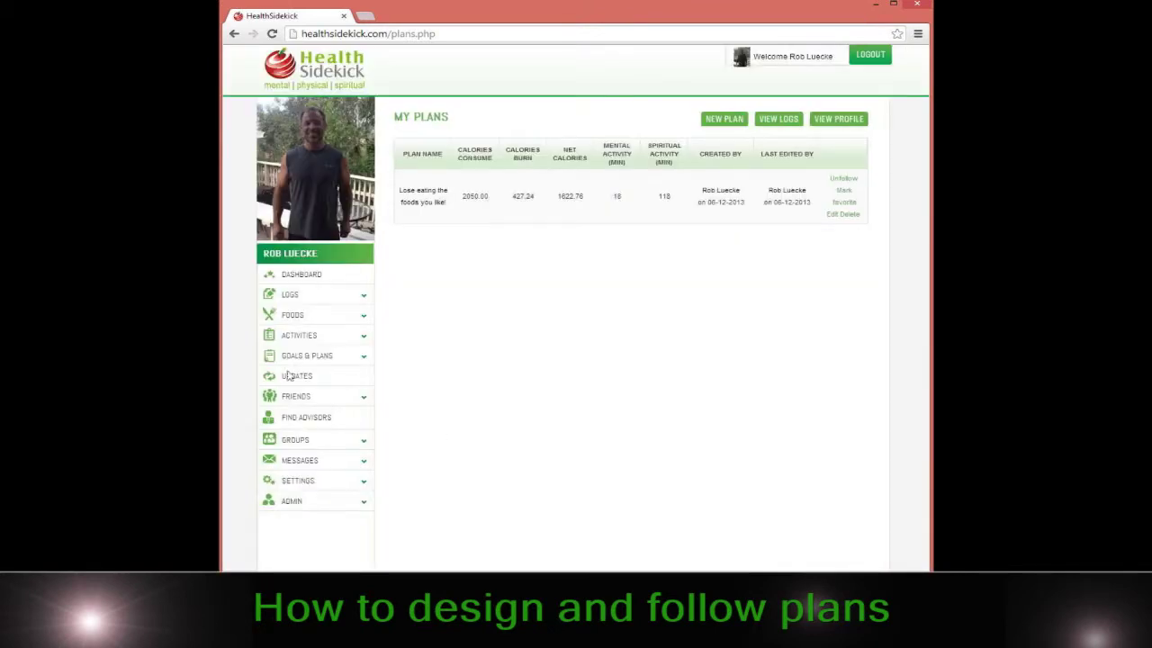
Step: Find the available plans, review the full details of the 1411-calorie plan, and close them
click(321, 356)
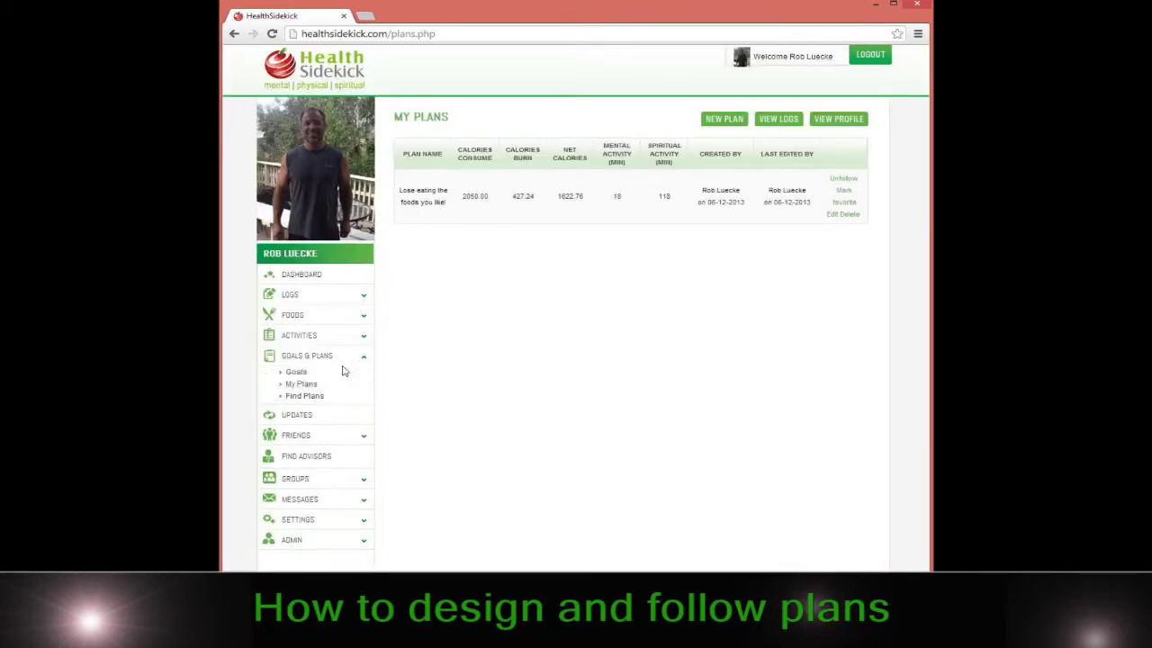
click(304, 395)
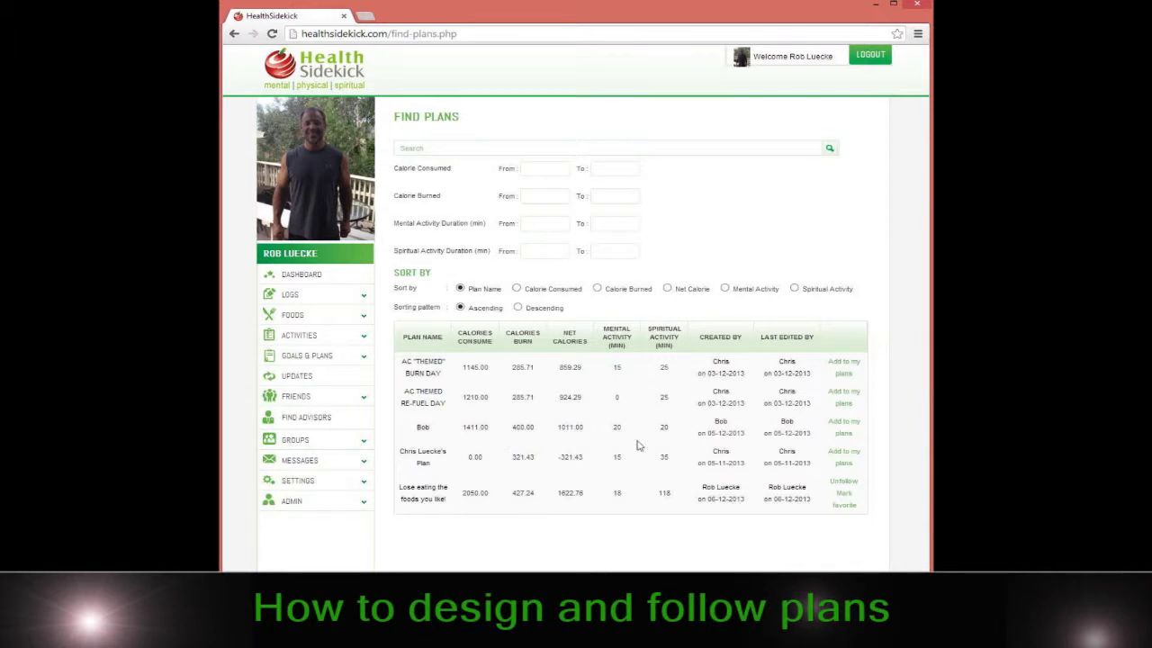
click(423, 430)
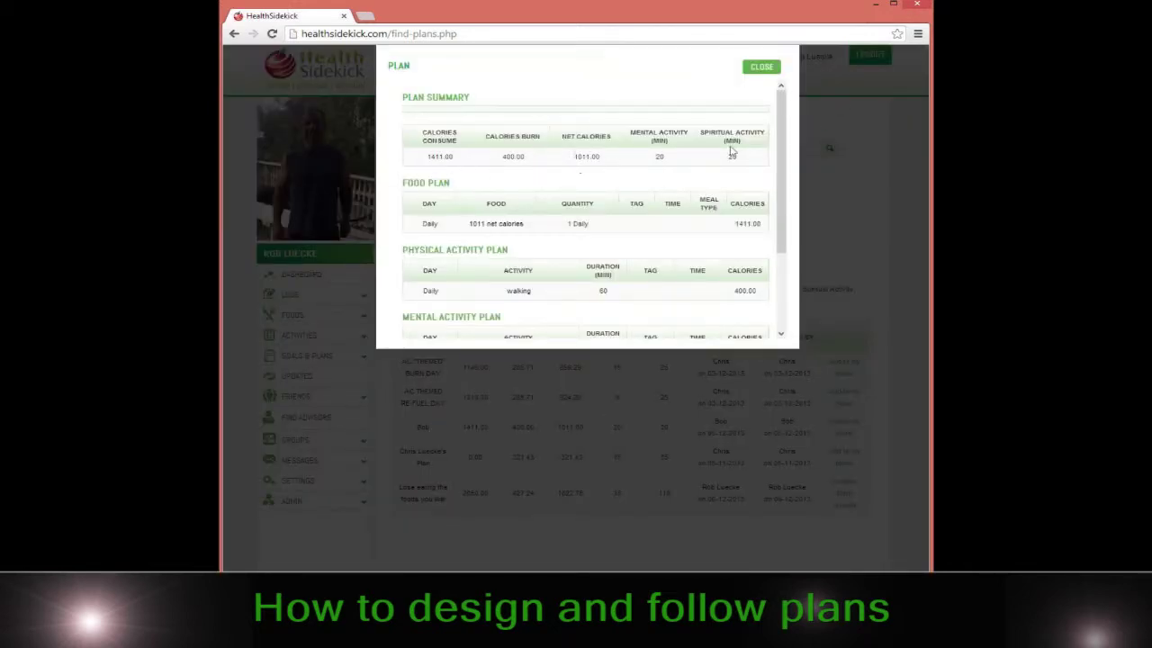
drag(781, 108, 781, 184)
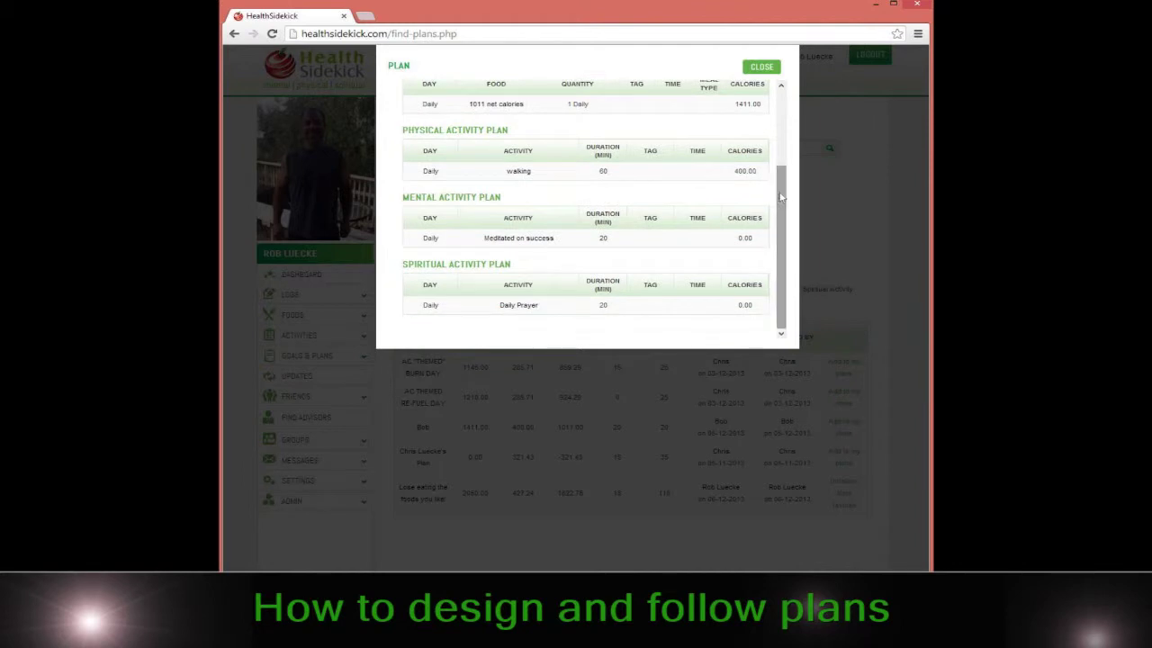
click(760, 69)
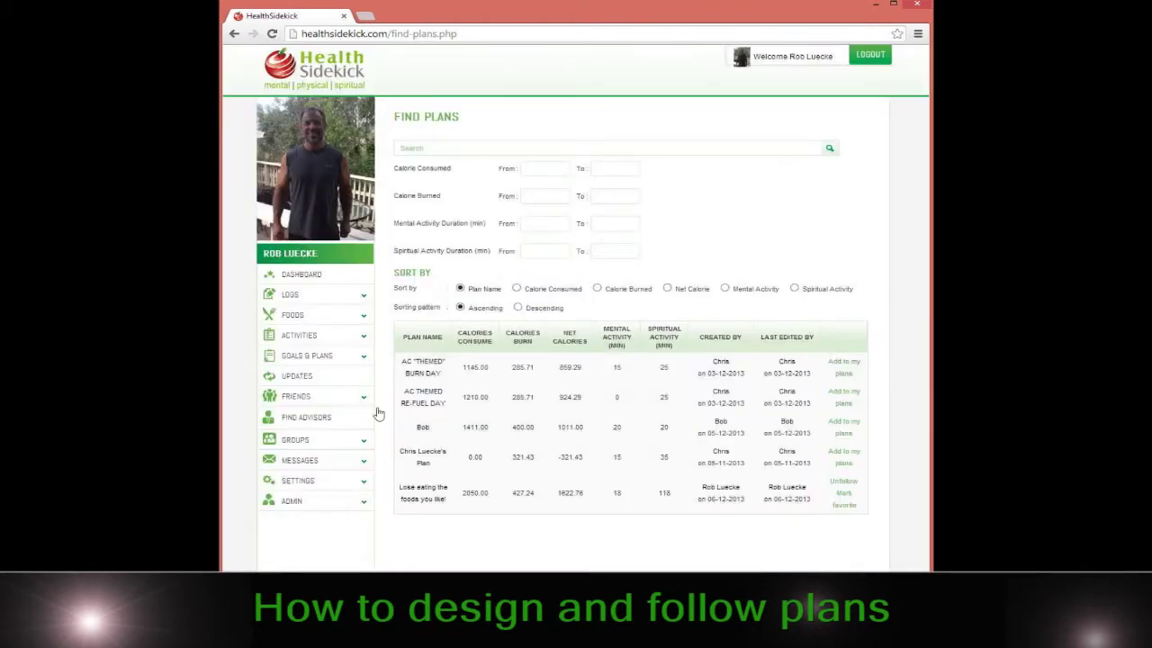
Step: Add the 1411-calorie plan to the personal plans and open My Plans to check it
click(848, 427)
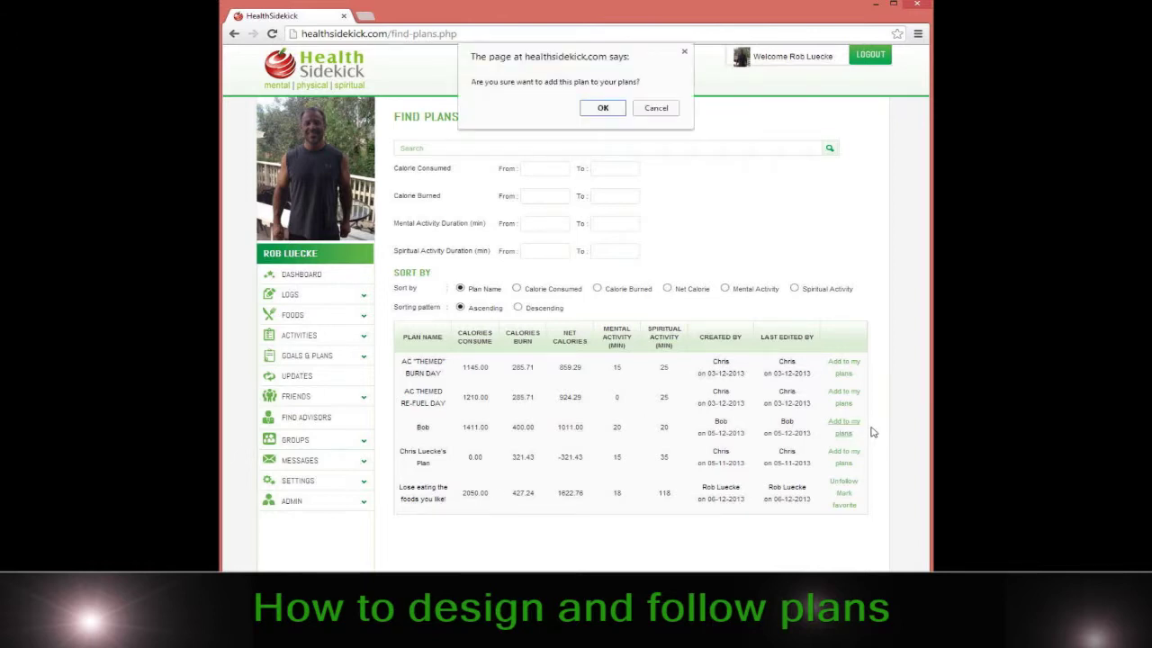
click(602, 108)
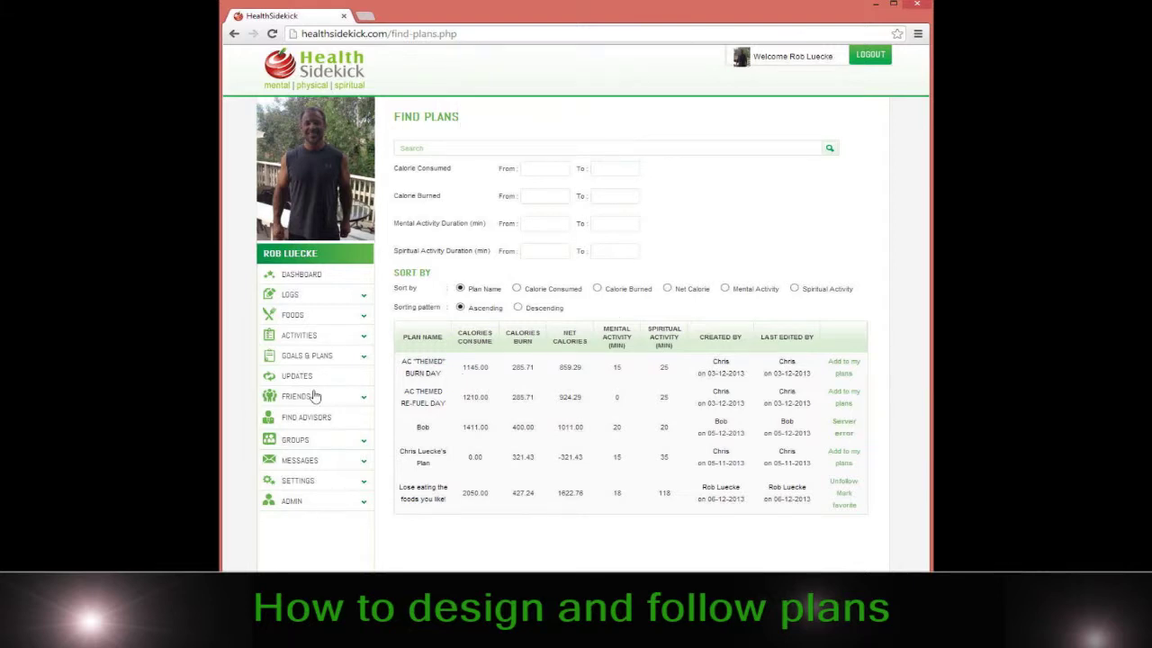
click(320, 356)
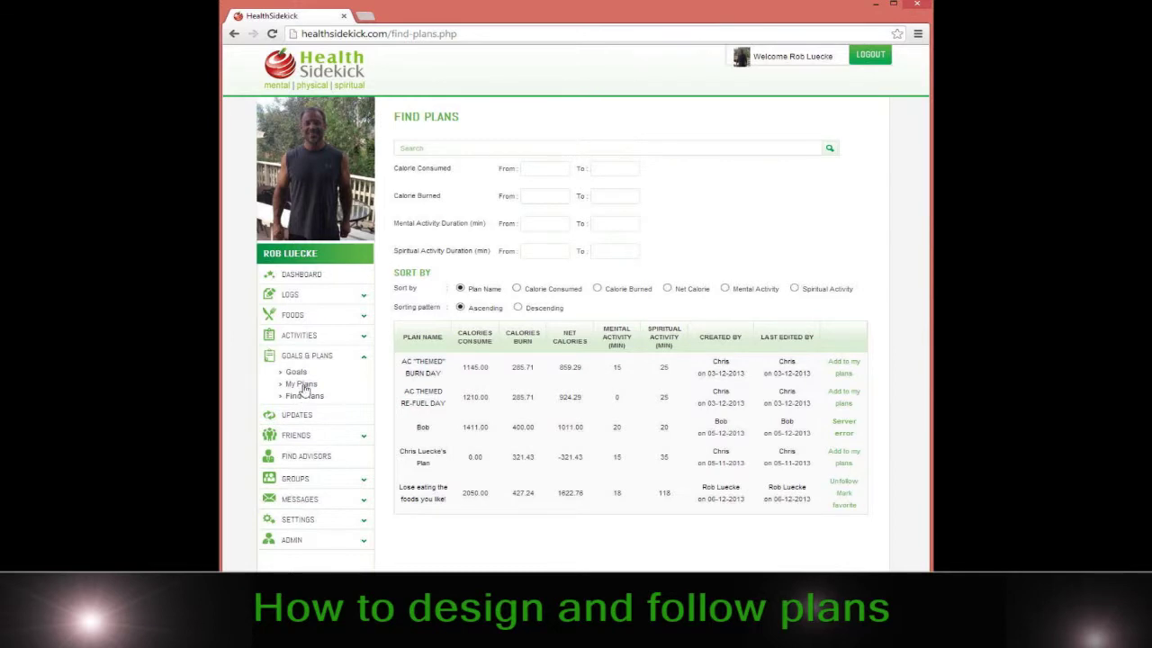
click(302, 384)
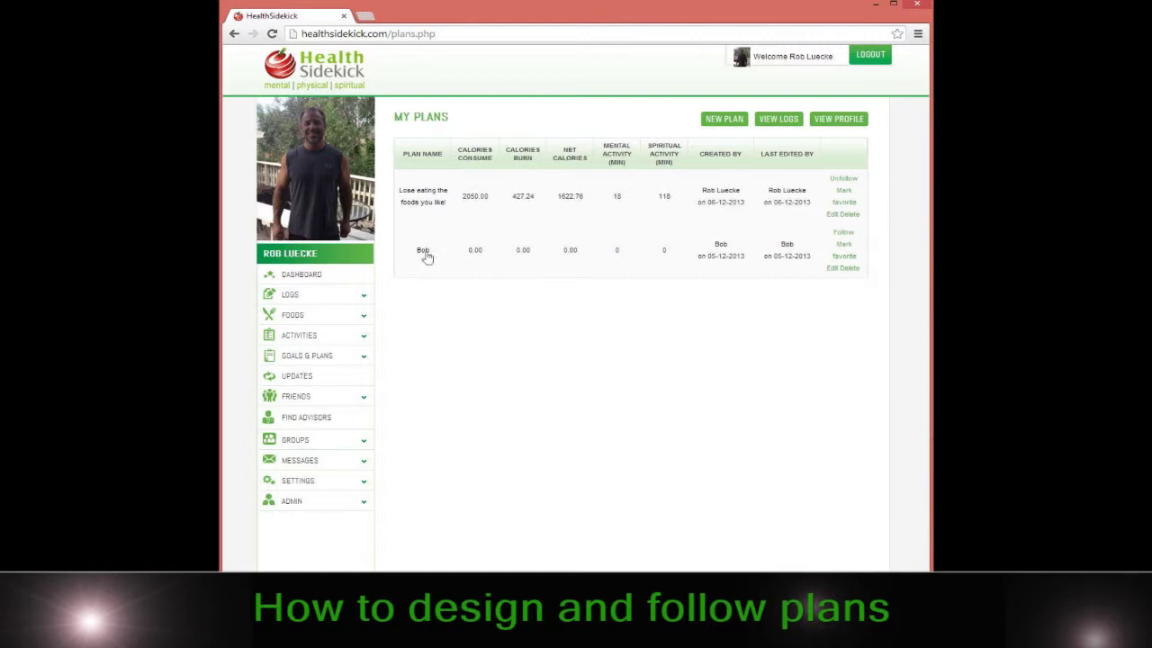
Step: Check the dashboard's daily logs and plans for the newly added plan
click(302, 276)
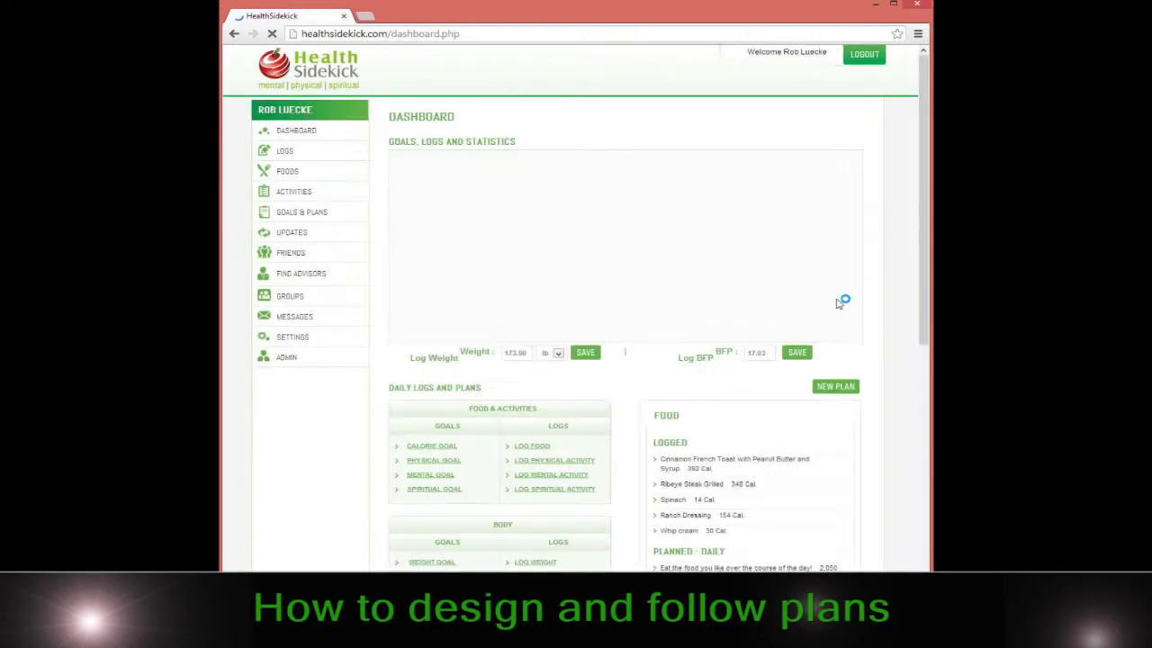
scroll(837, 303, down, 4)
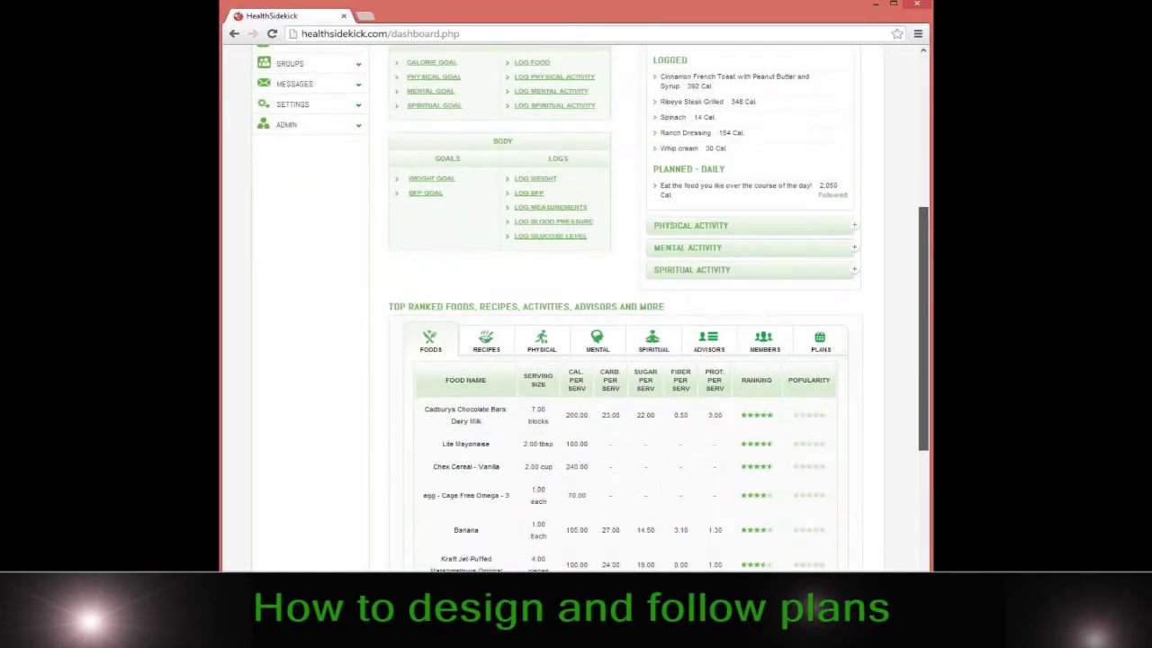
scroll(575, 306, up, 3)
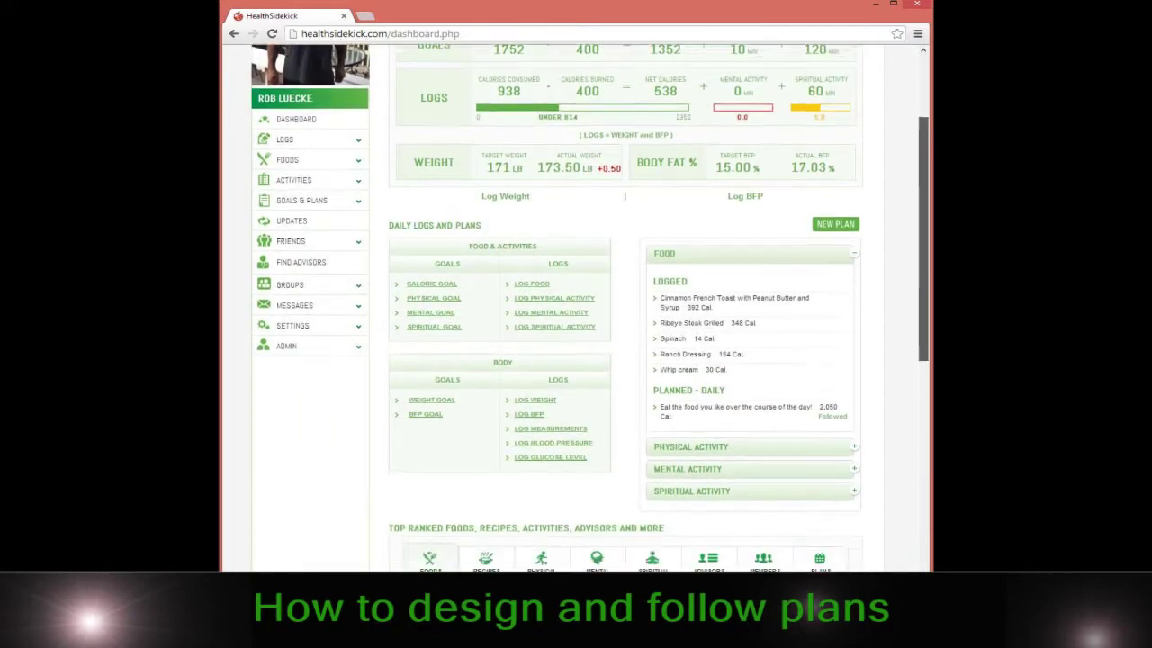
scroll(702, 389, down, 1)
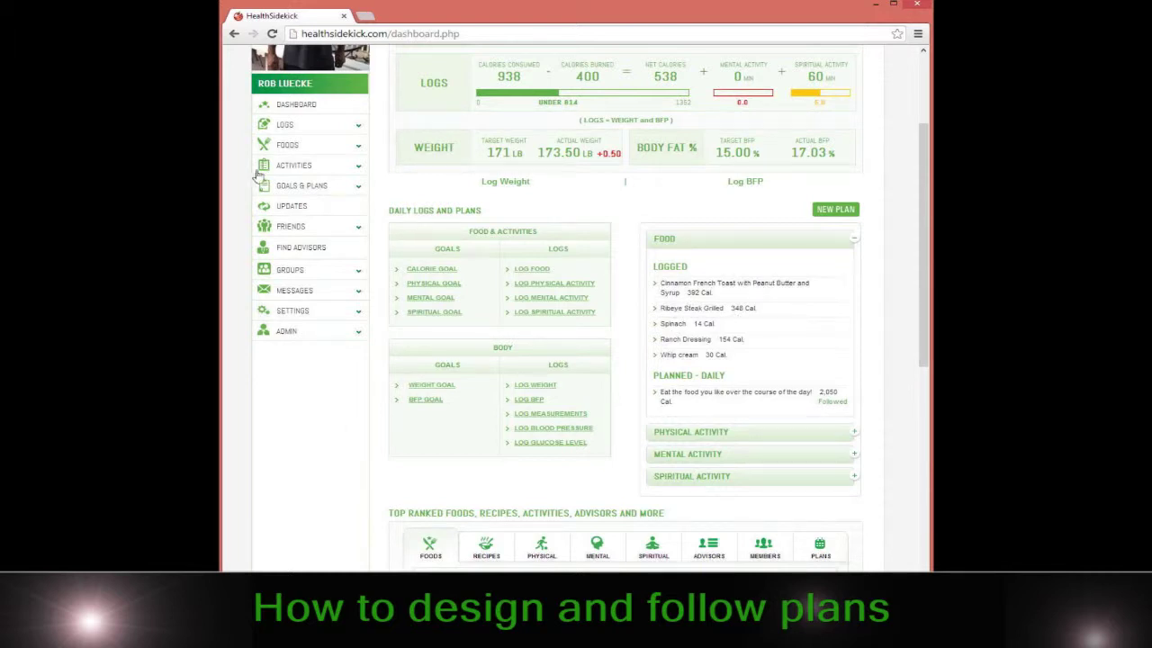
Step: Mark the newly added plan in My Plans as a favorite
click(324, 186)
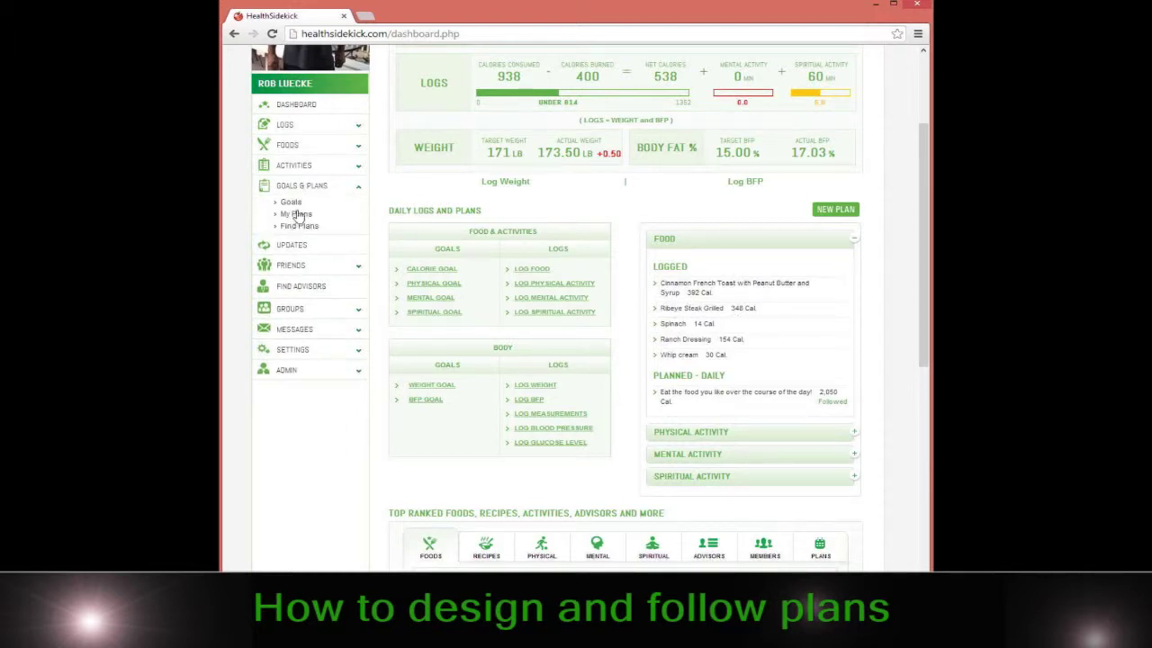
click(296, 214)
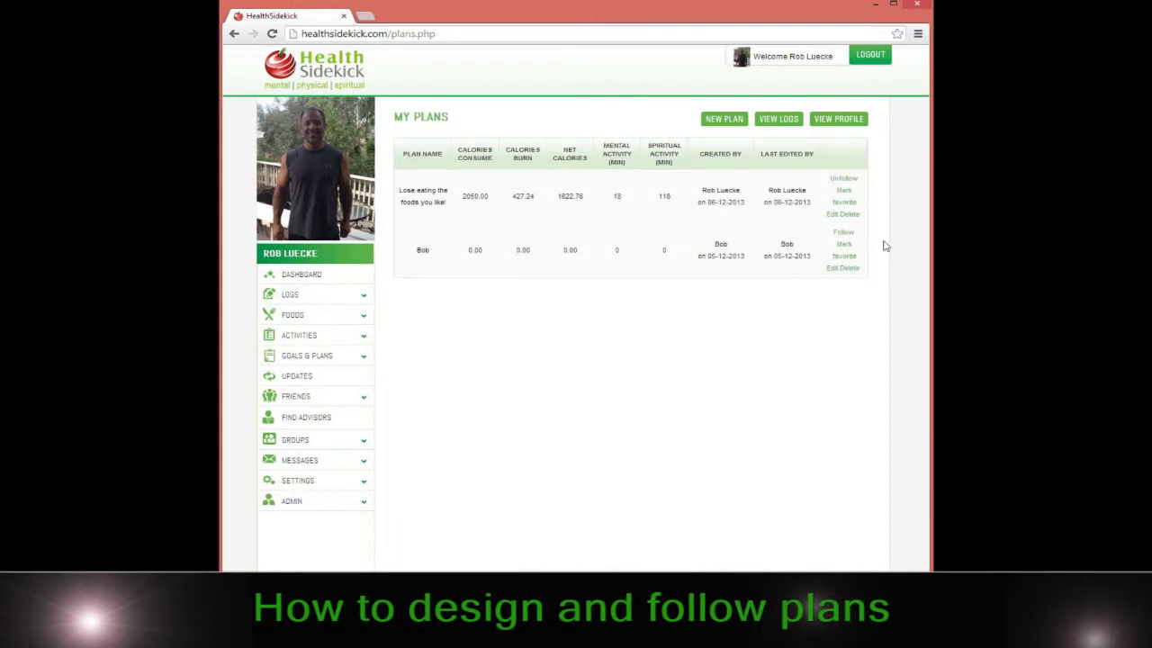
click(846, 257)
Step: Examine the favorite plan's section on the dashboard, along with the spiritual, mental and food sections
click(292, 274)
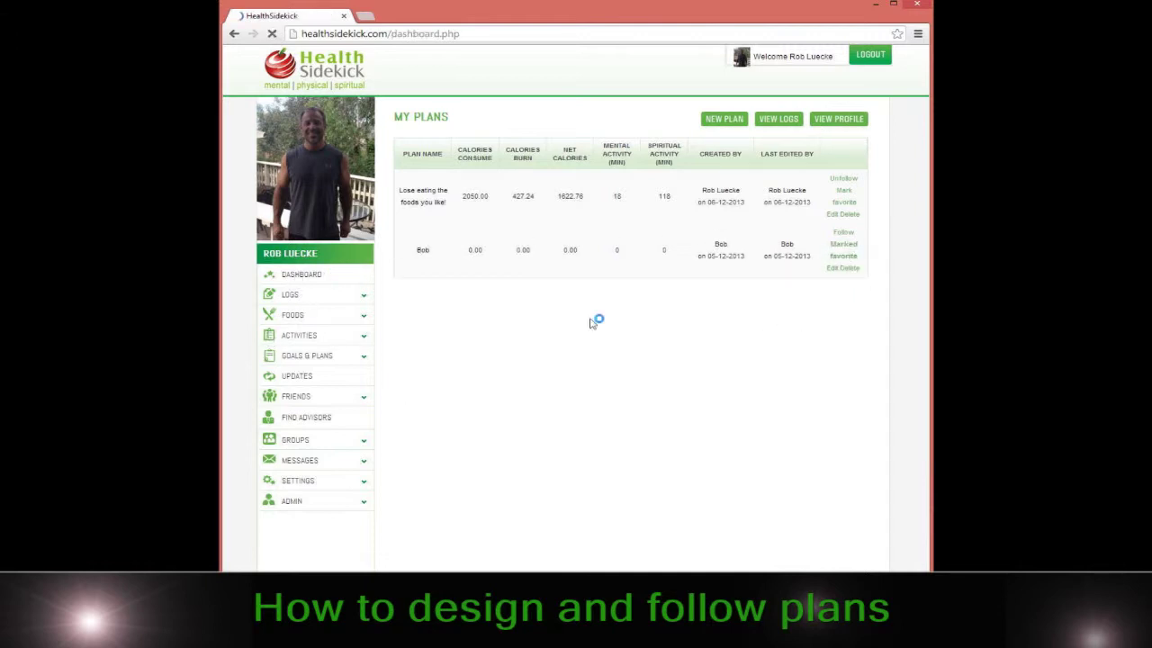
scroll(777, 422, down, 1)
scroll(777, 423, down, 3)
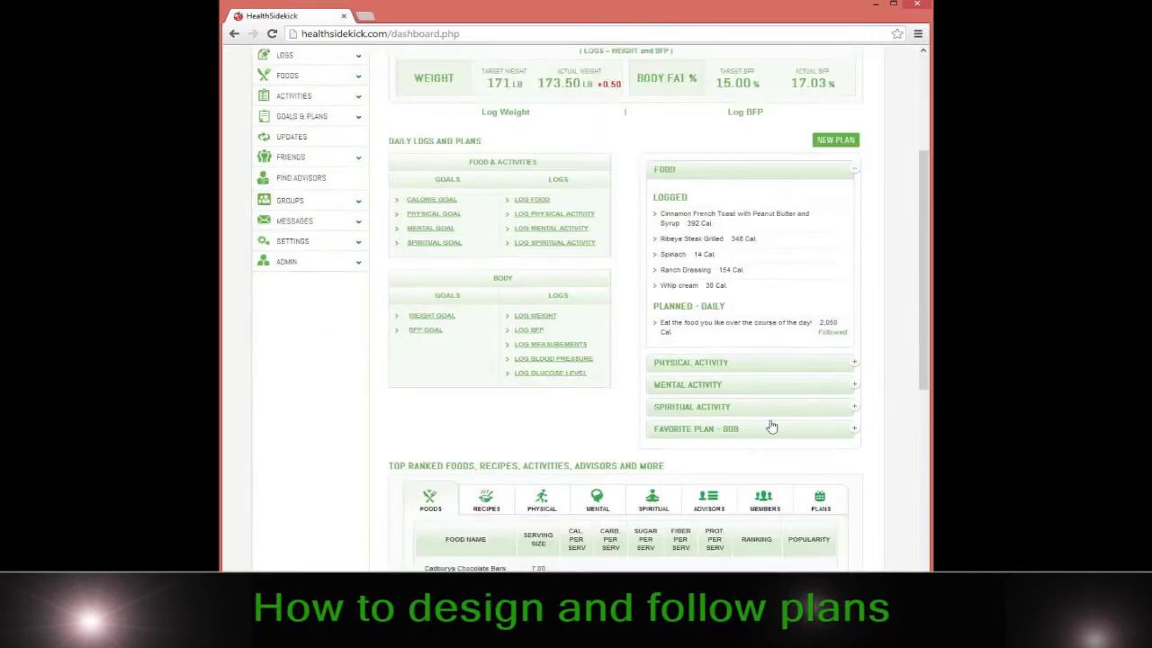
click(706, 432)
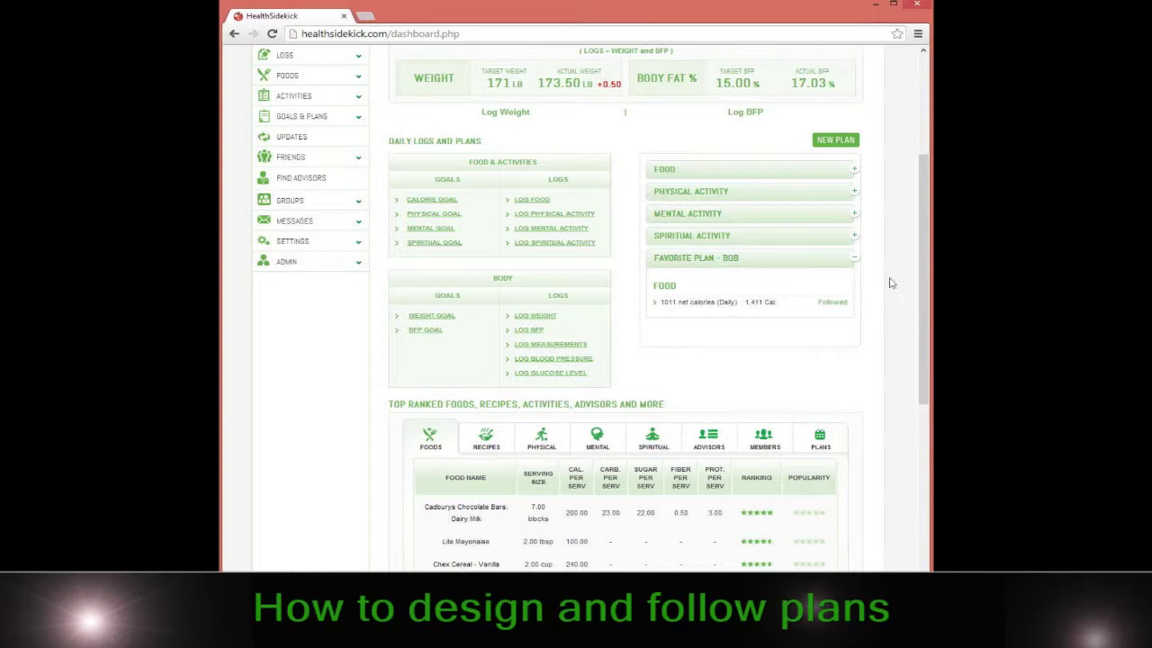
click(833, 238)
click(788, 212)
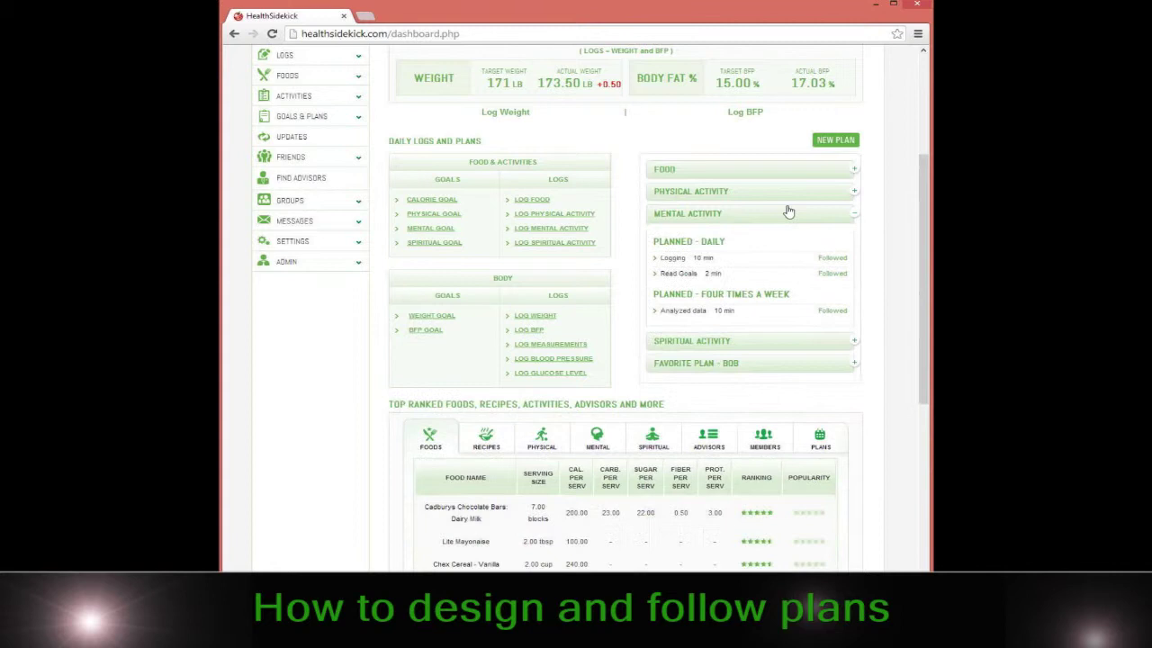
click(765, 169)
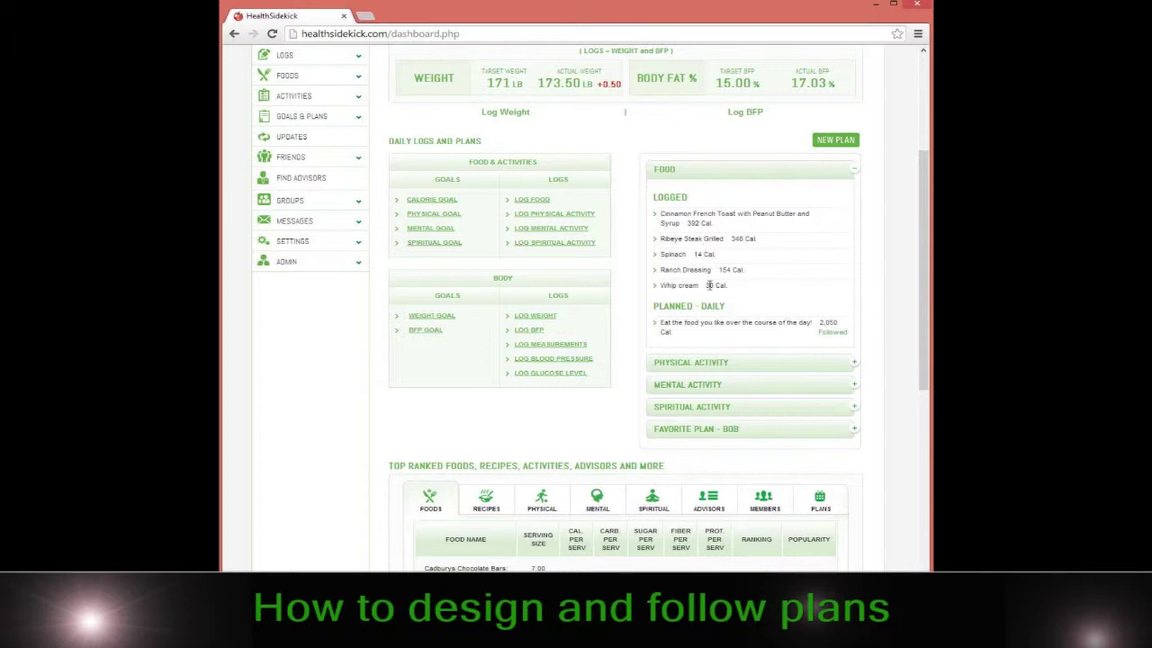
Step: Remove the favorite mark from the newly added plan in My Plans and delete that plan
scroll(369, 220, up, 1)
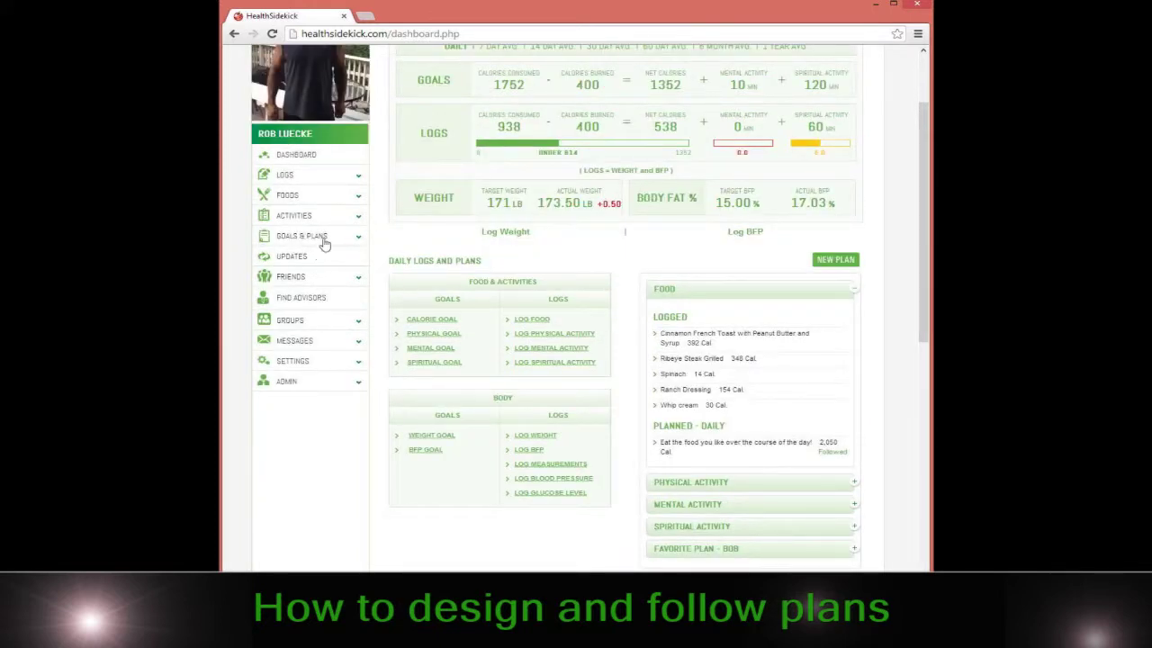
click(322, 238)
click(296, 264)
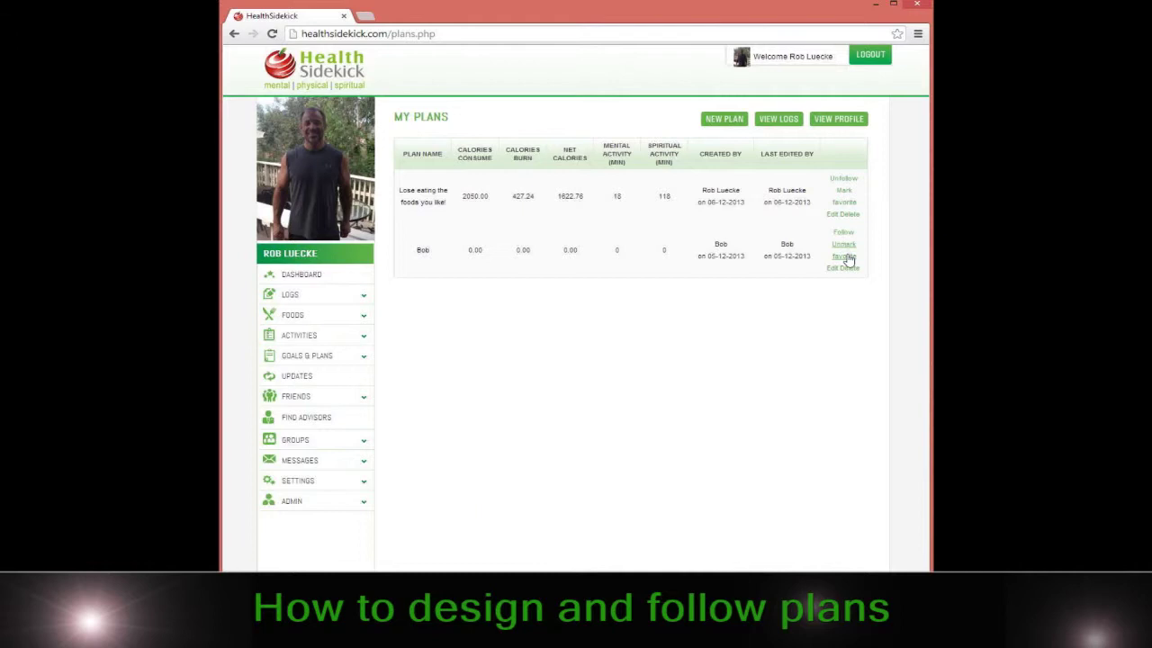
click(844, 246)
click(852, 270)
click(601, 108)
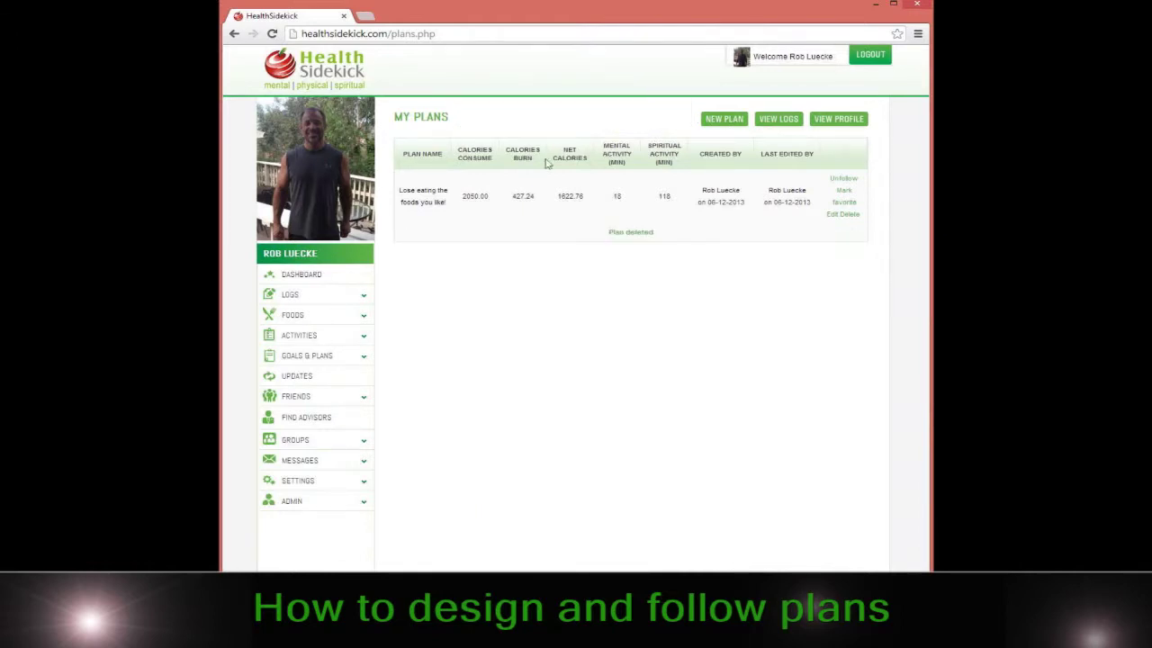
Step: Return to the dashboard and check its plan sections after the plan's deletion
click(317, 276)
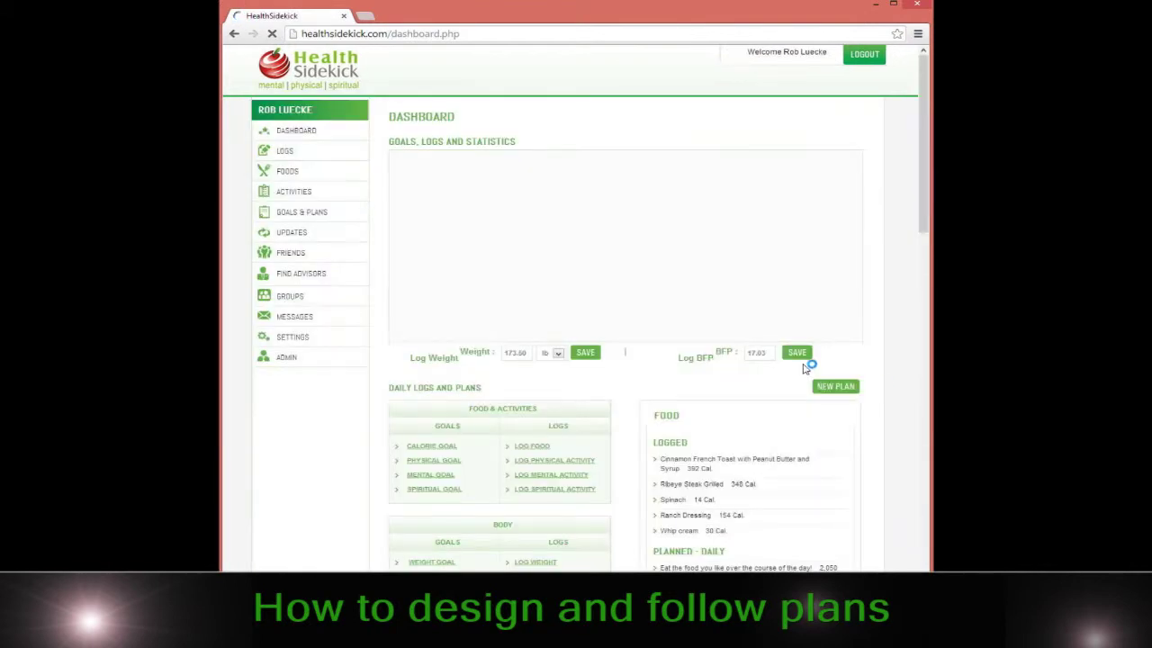
scroll(792, 387, down, 3)
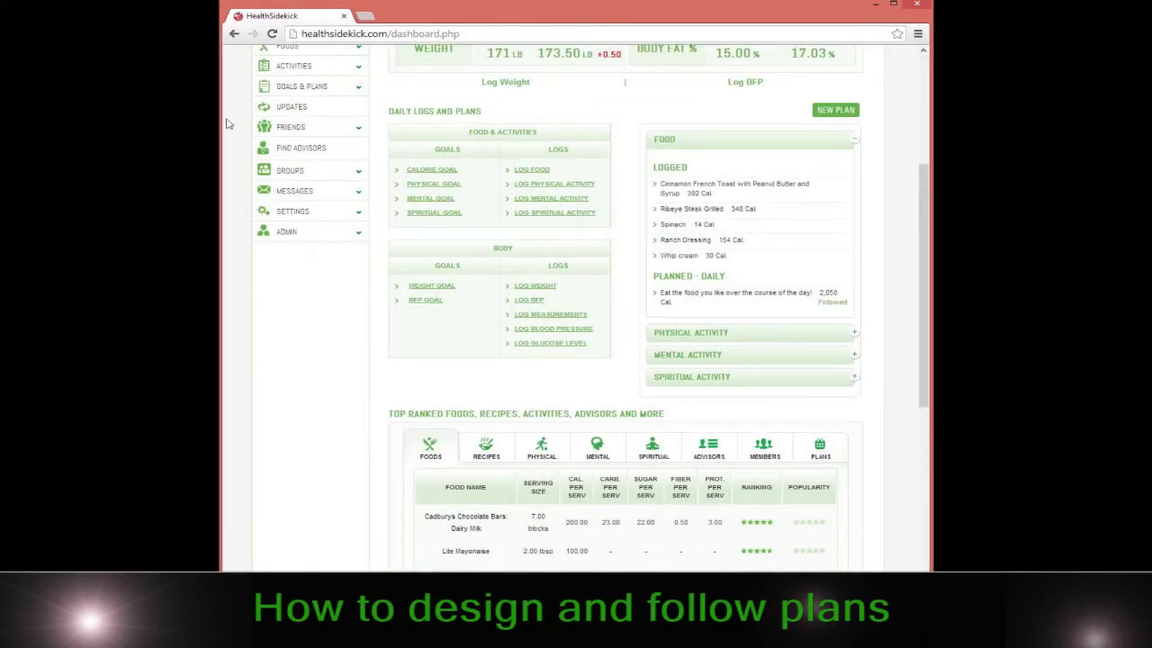
scroll(311, 184, down, 1)
scroll(315, 193, up, 3)
Step: Check the remaining plan in My Plans and open the daily log
click(302, 206)
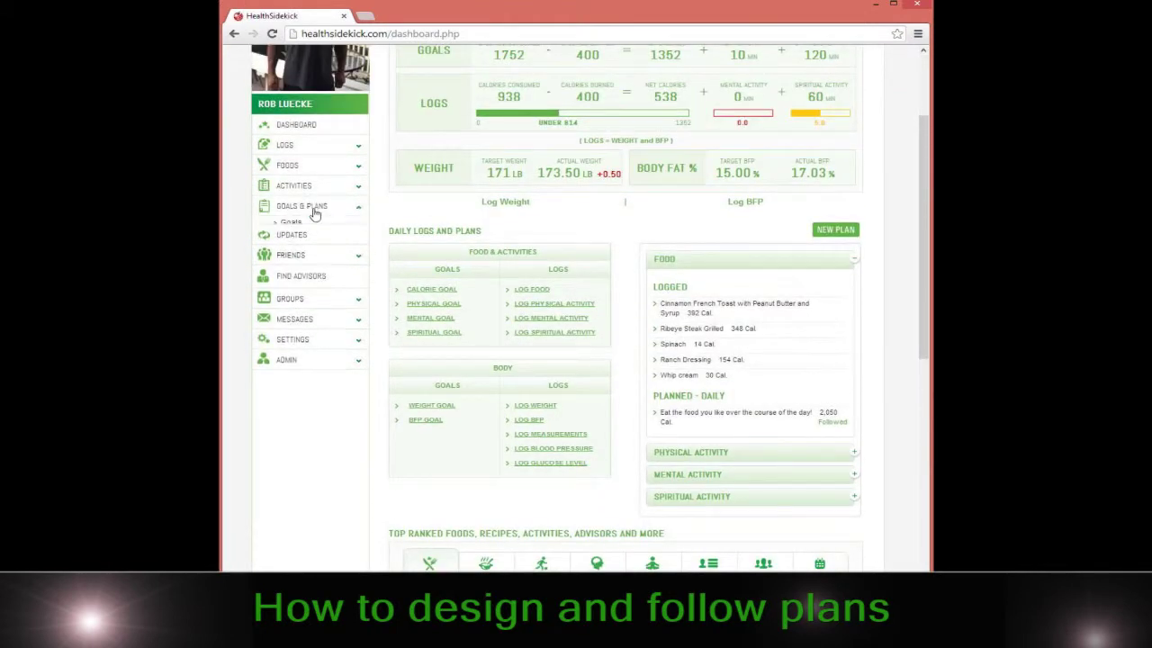
click(299, 235)
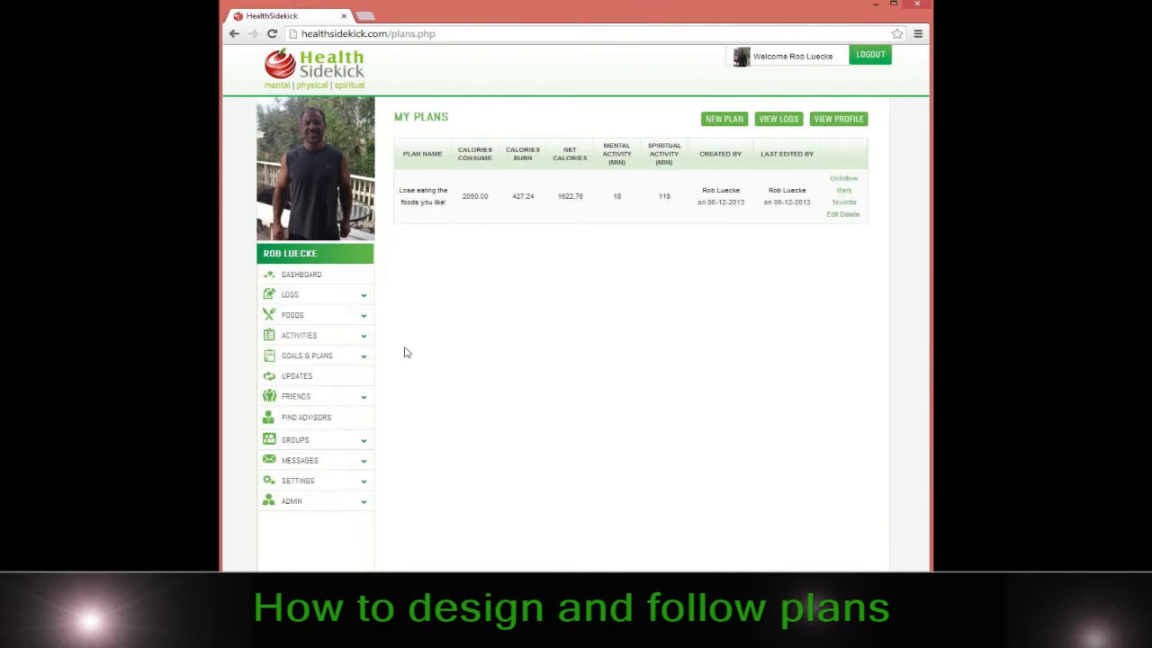
click(322, 297)
click(304, 311)
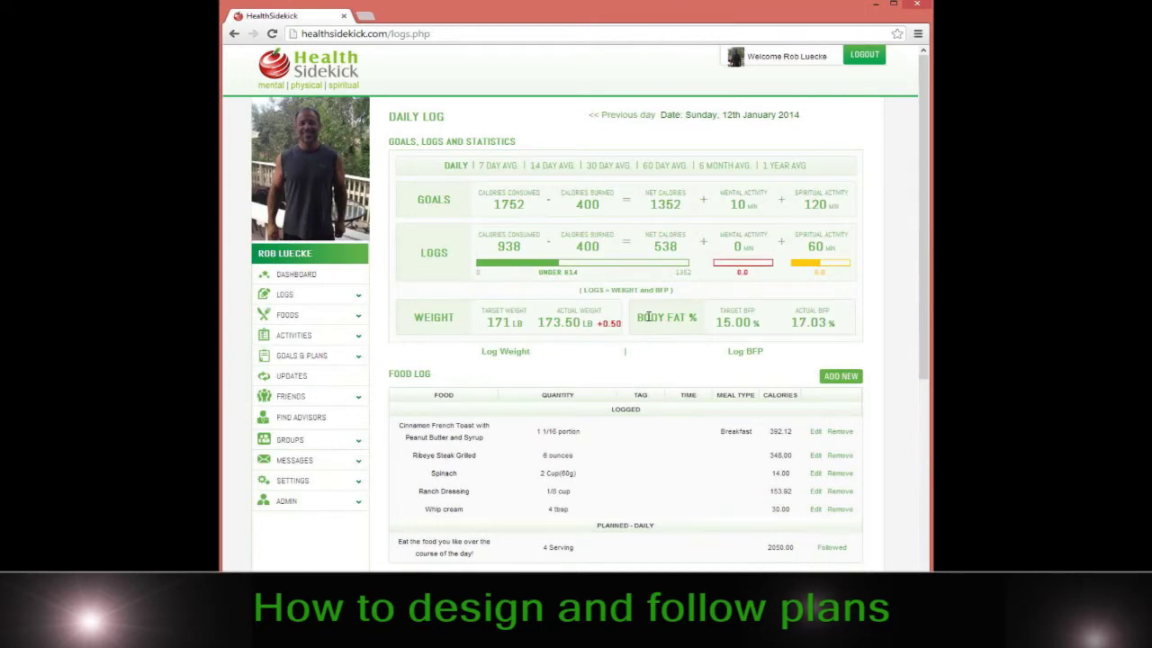
Step: Log the planned Chest Biceps weight work out and Morn Prayer/Meditation activities as followed in the daily log
scroll(684, 360, down, 4)
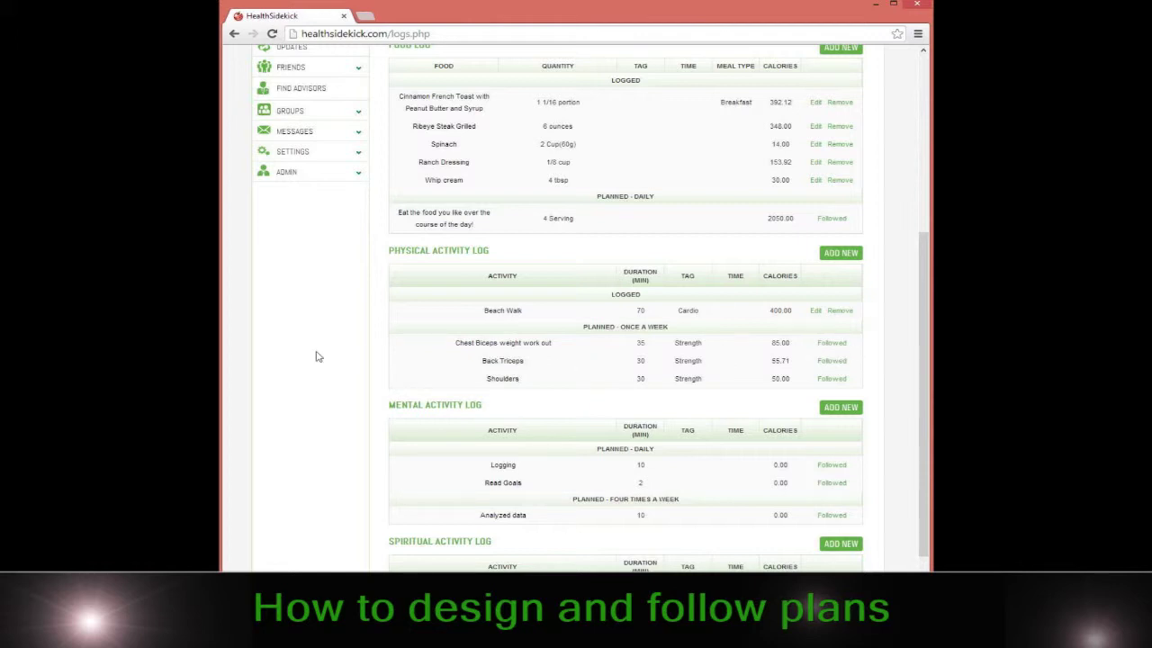
click(833, 344)
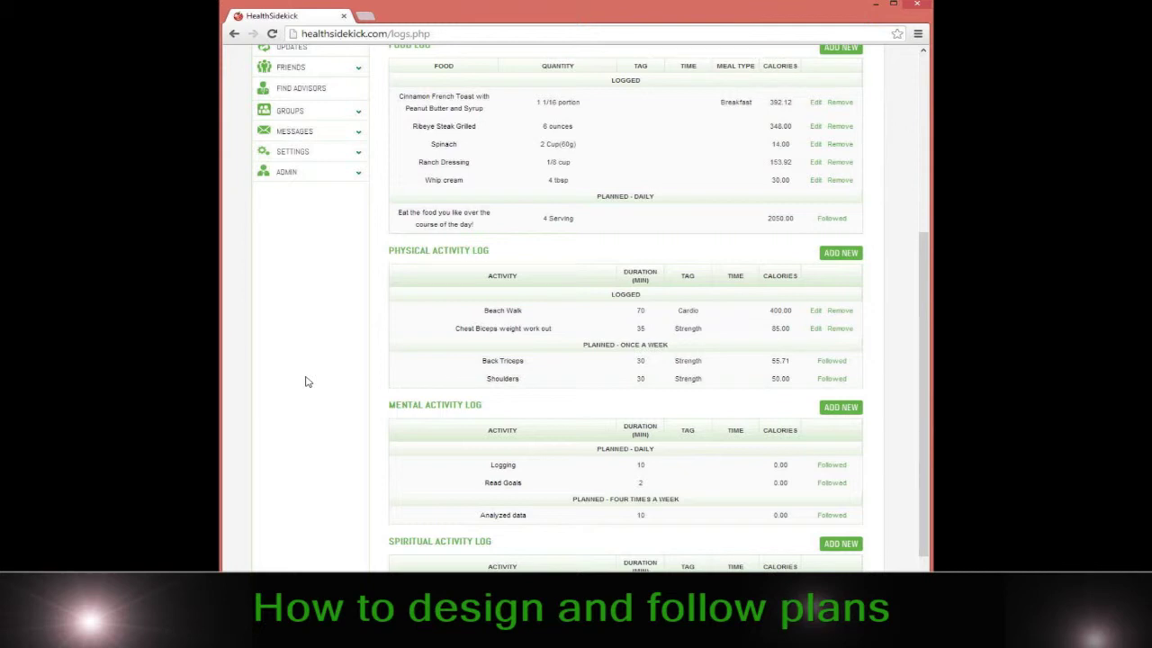
scroll(610, 485, down, 3)
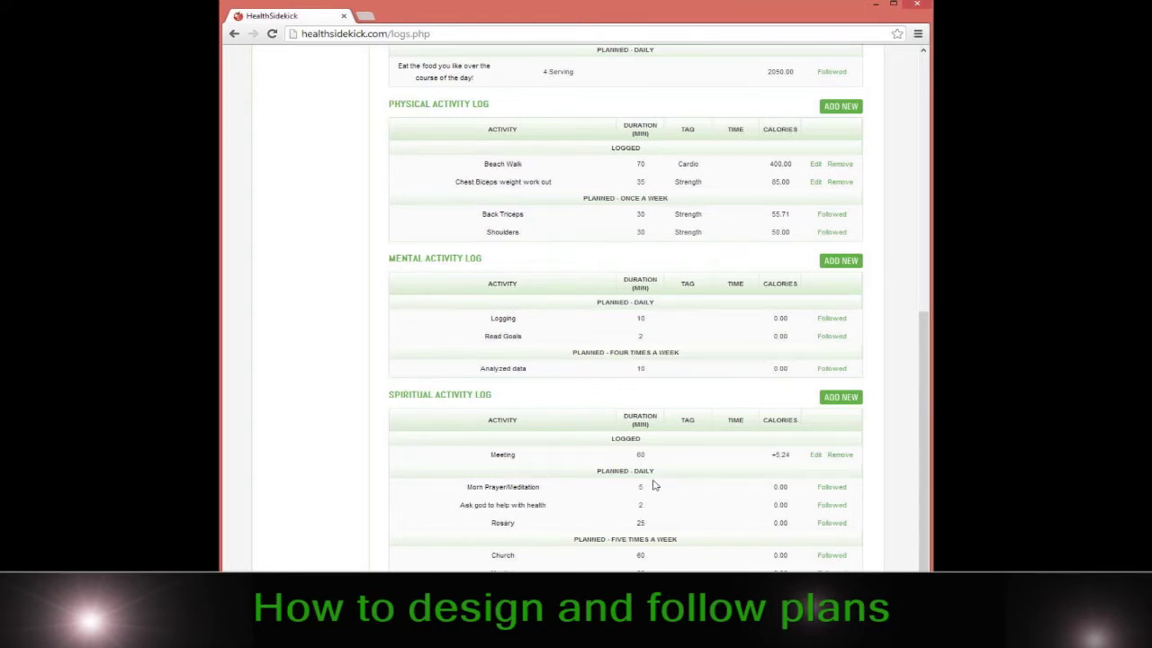
click(835, 489)
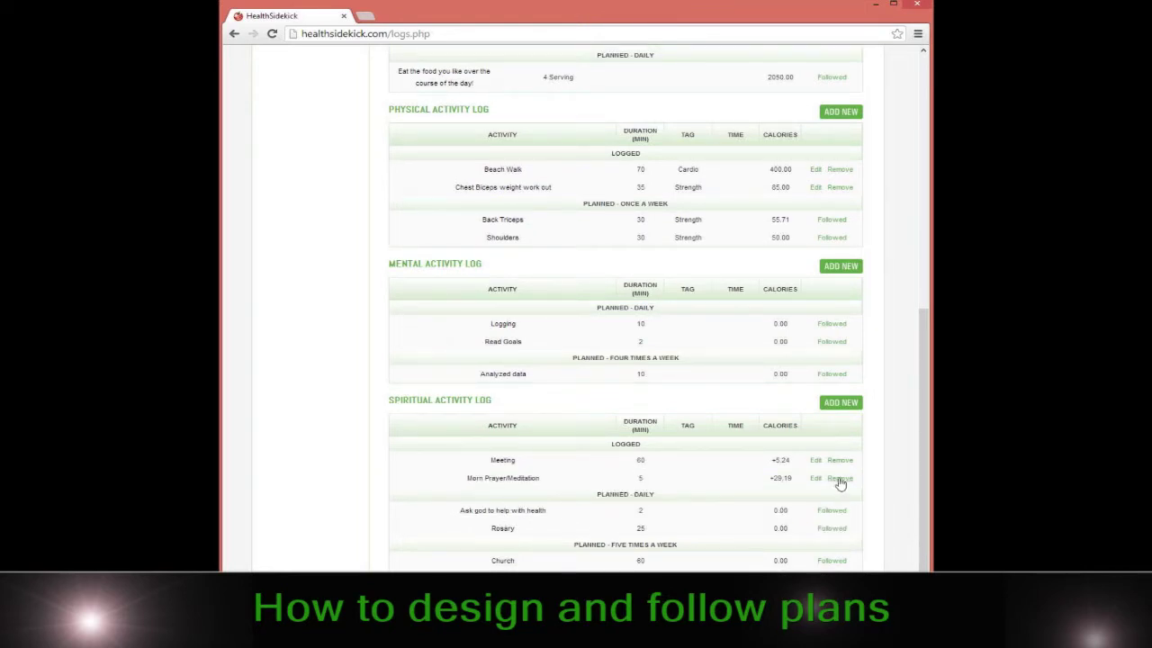
Step: Check the daily log's updated statistics and open My Plans to view the followed plan
scroll(531, 495, up, 3)
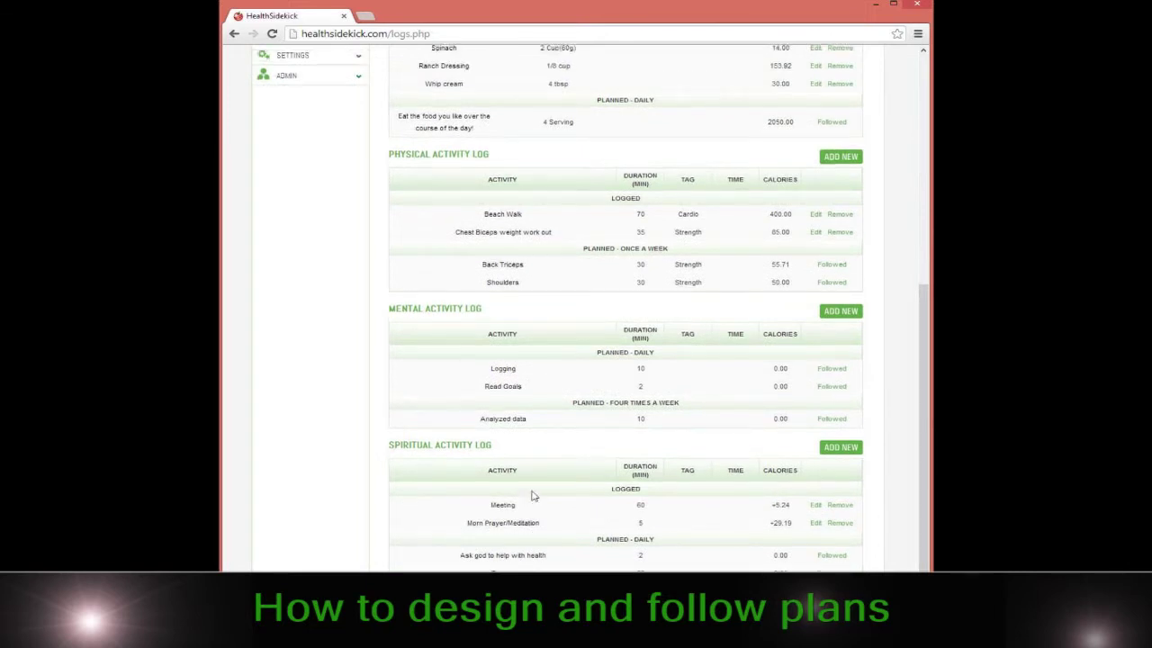
scroll(531, 495, up, 3)
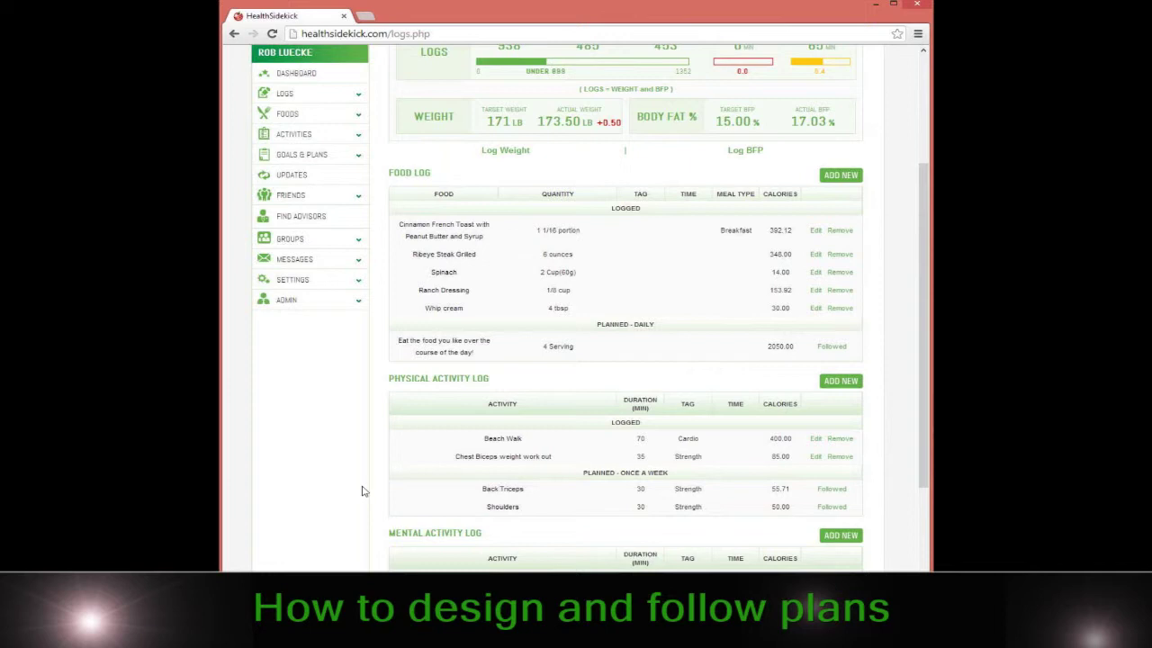
scroll(362, 490, up, 3)
click(346, 274)
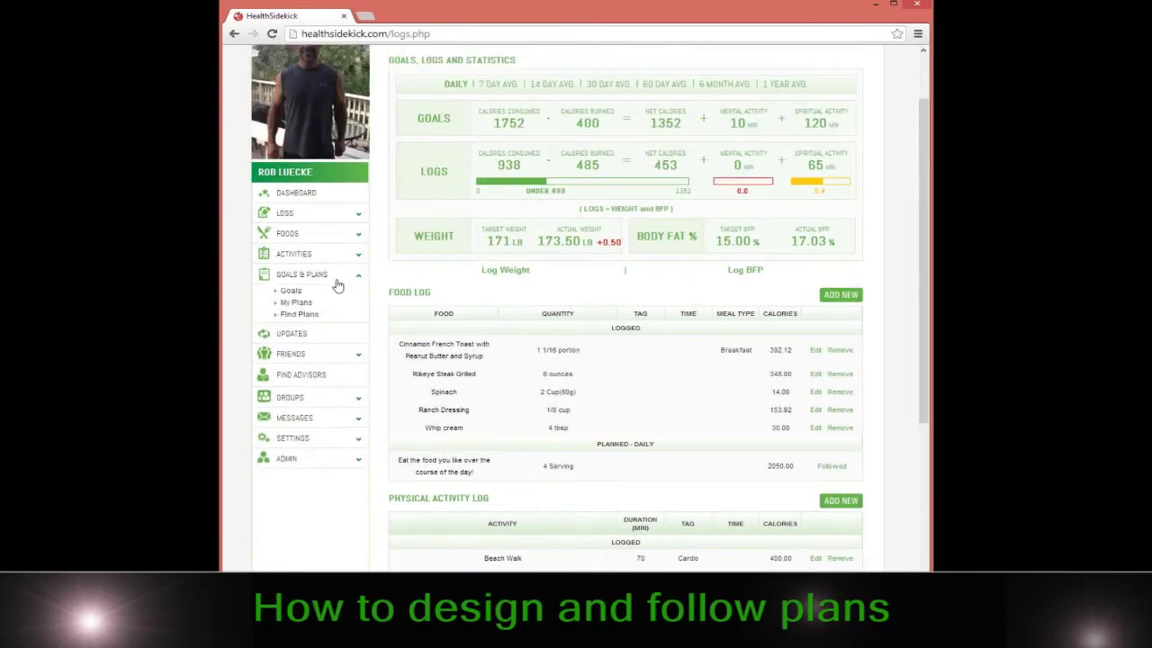
click(300, 303)
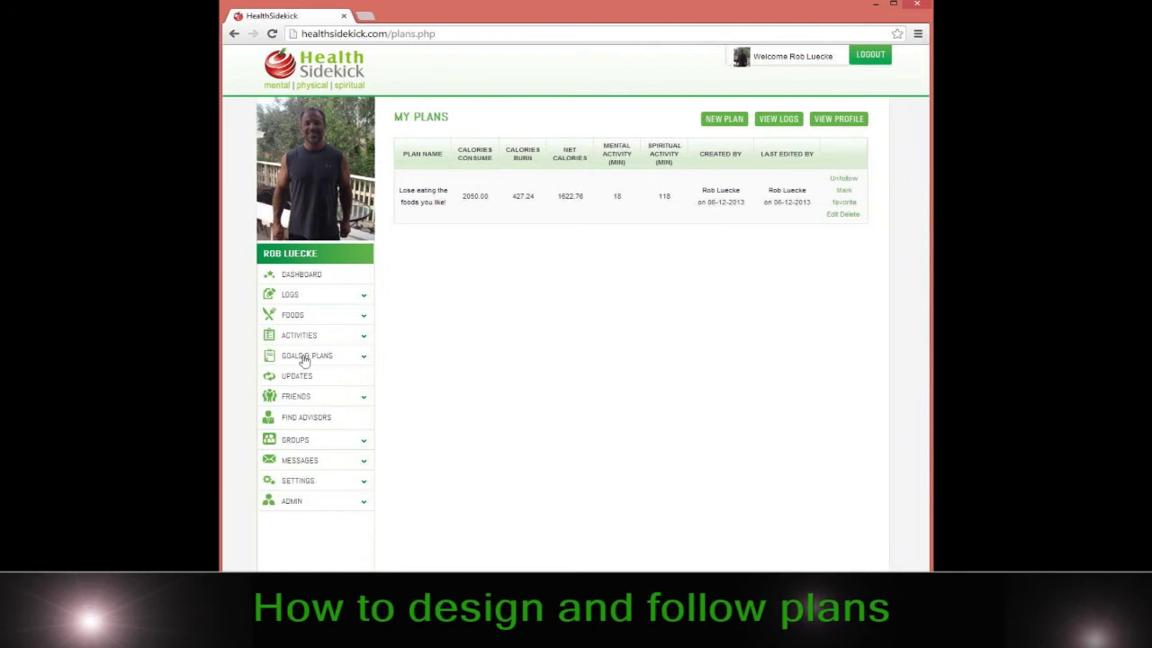
Step: Return to the daily log and review its food and physical activity entries
click(311, 321)
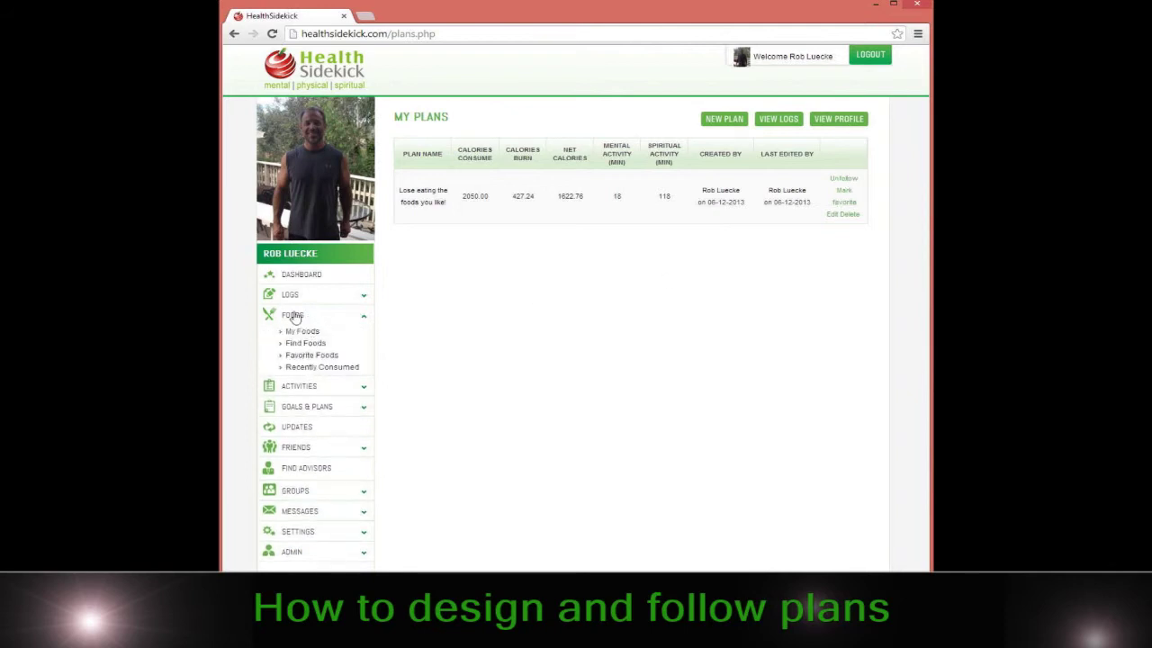
click(300, 301)
click(302, 313)
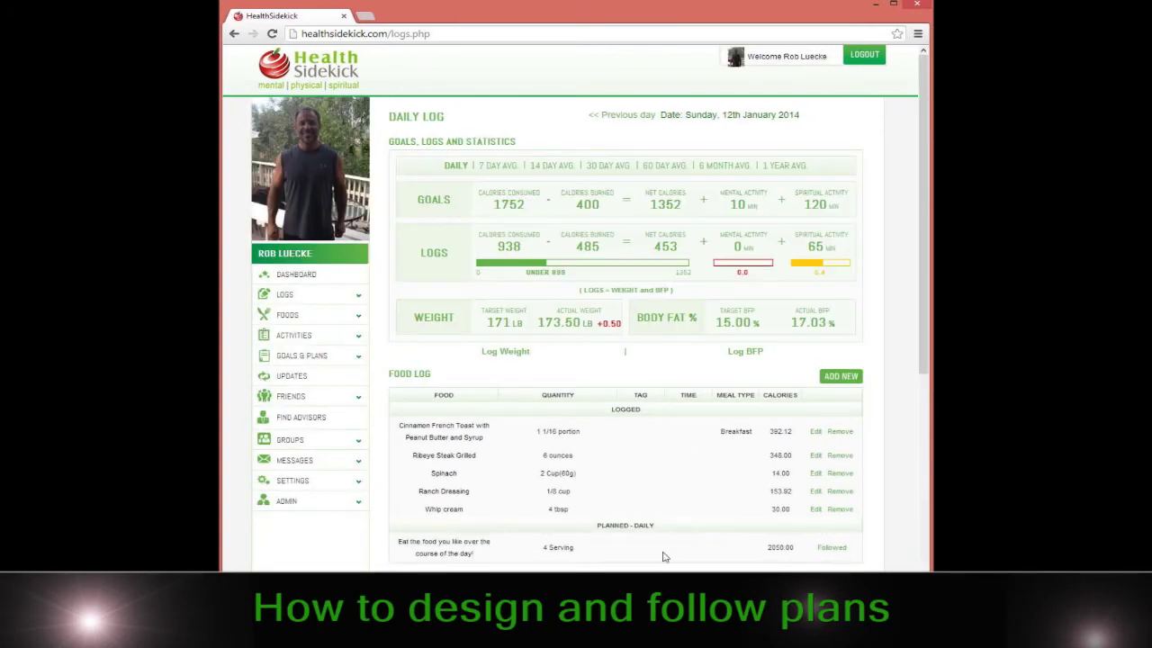
scroll(540, 450, down, 3)
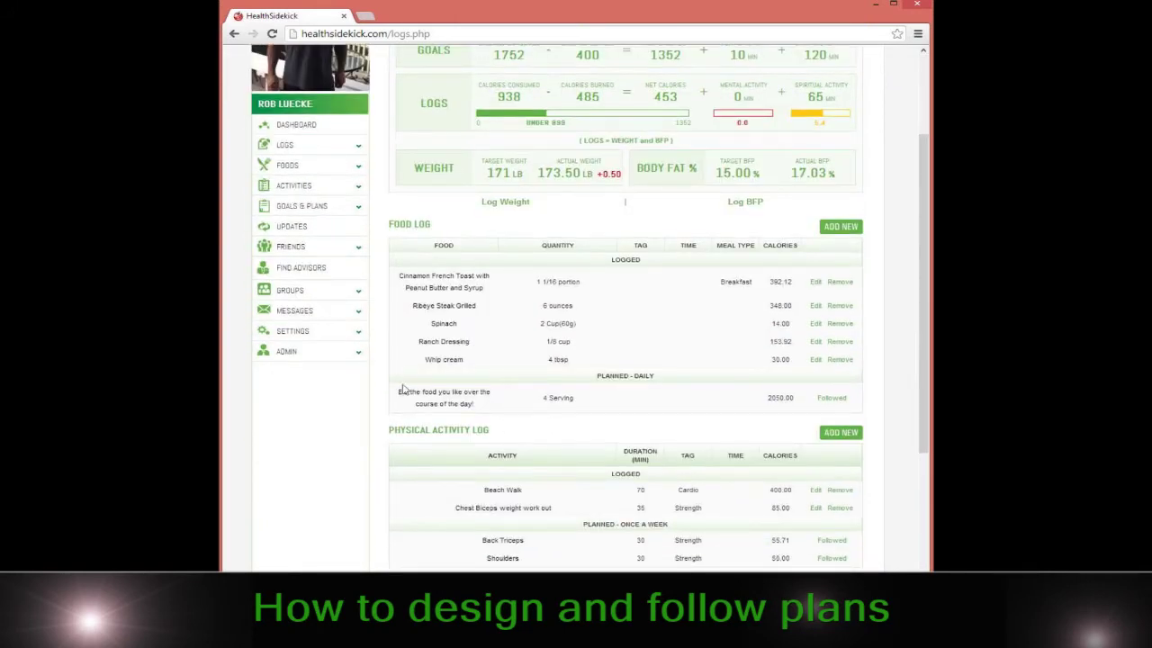
Step: Open the dashboard and expand the Mental Activity section to examine its planned activities
click(294, 125)
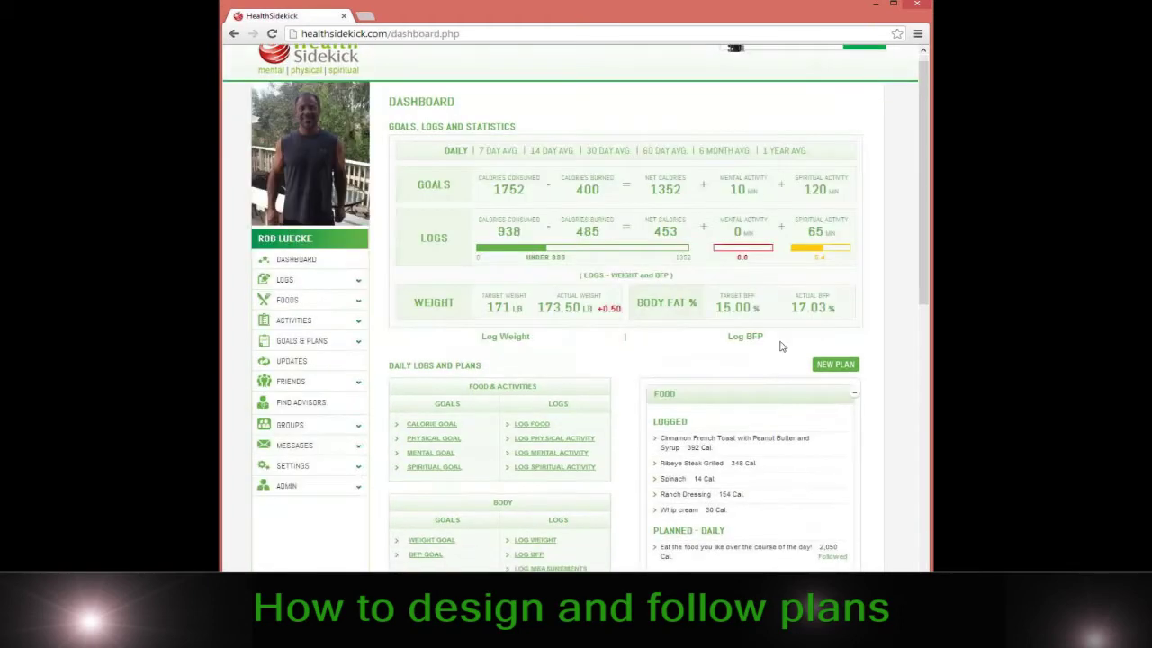
scroll(774, 342, down, 5)
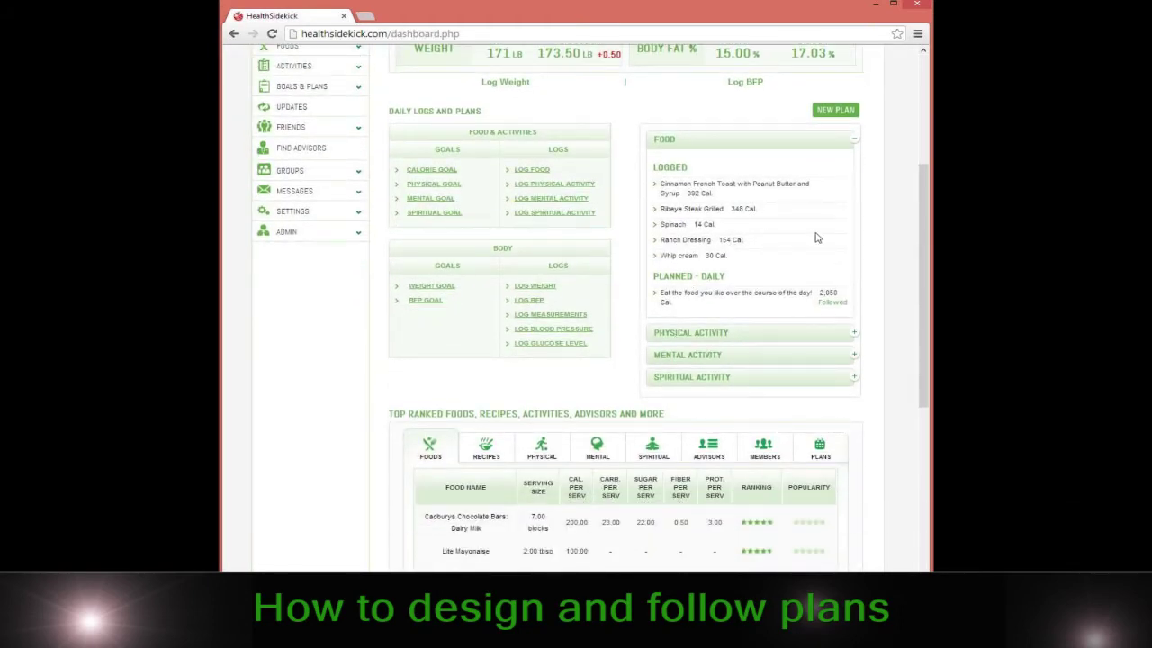
scroll(792, 326, down, 2)
click(709, 270)
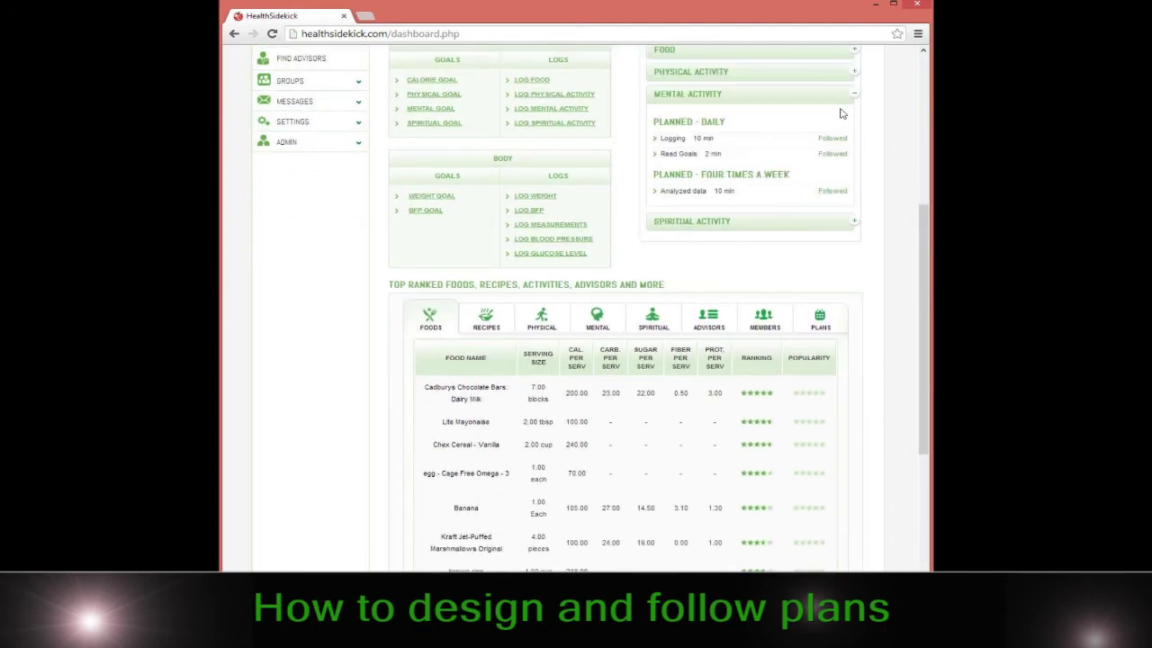
scroll(677, 316, up, 4)
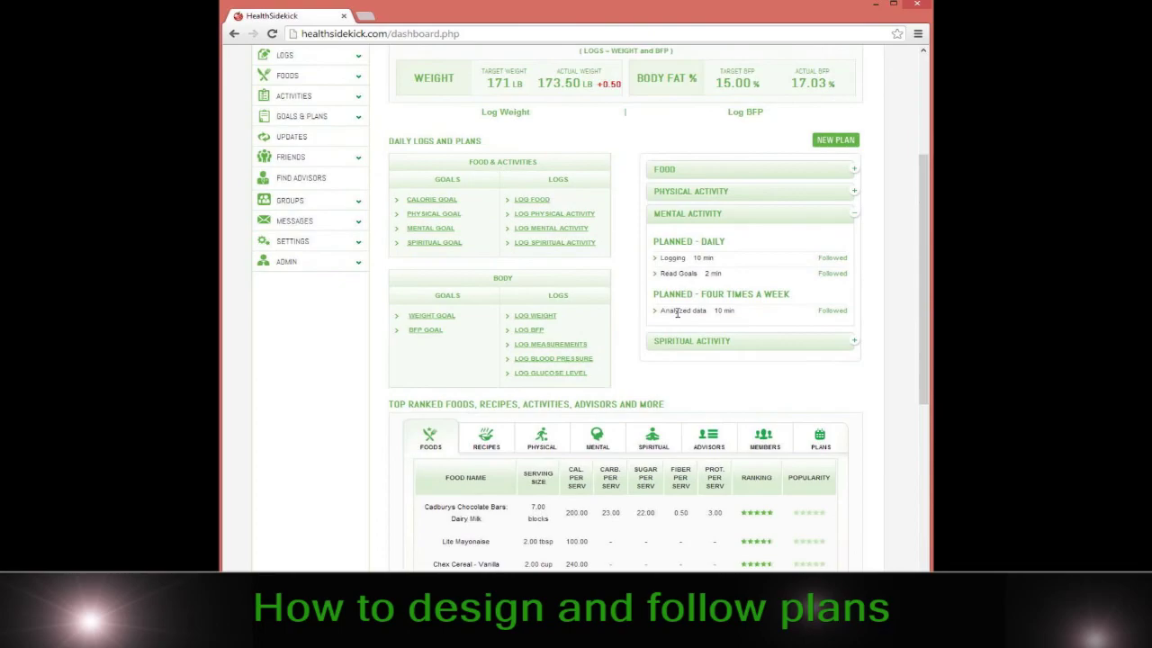